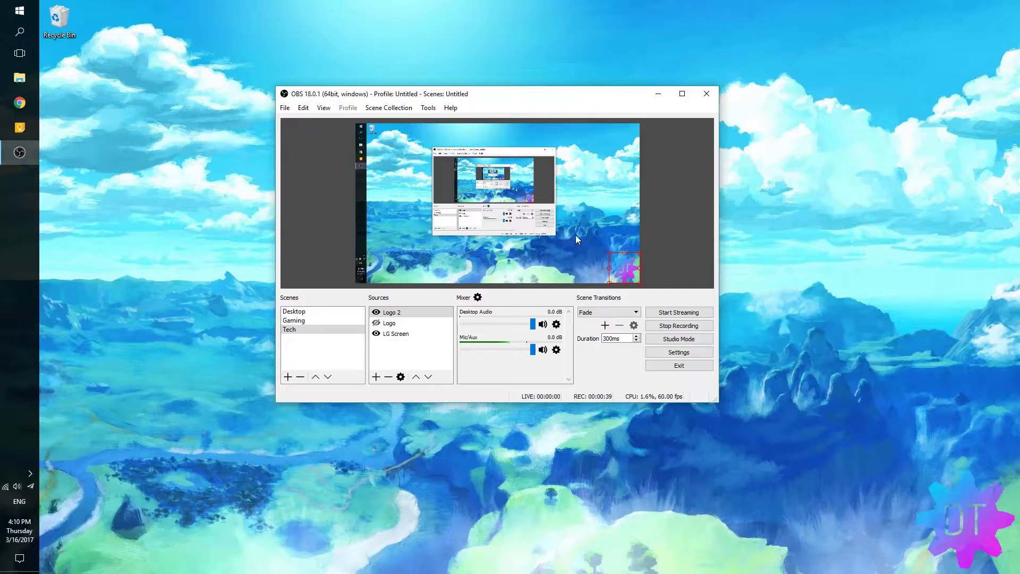
# Open OBS Settings, check the Twitch server and stream key setup, and return to General.
pyautogui.click(286, 108)
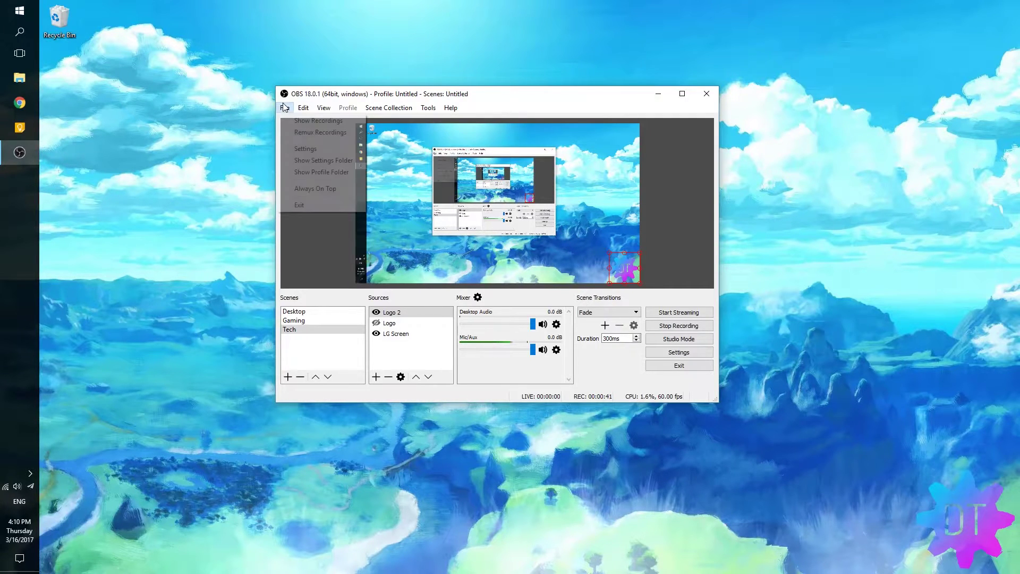
pyautogui.click(304, 153)
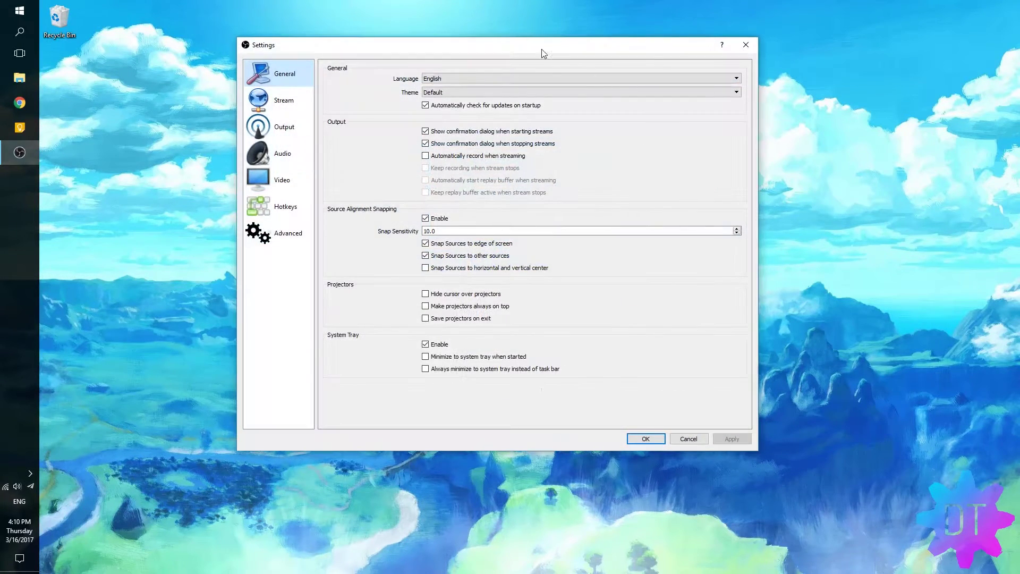
pyautogui.moveTo(541, 49); pyautogui.dragTo(758, 112)
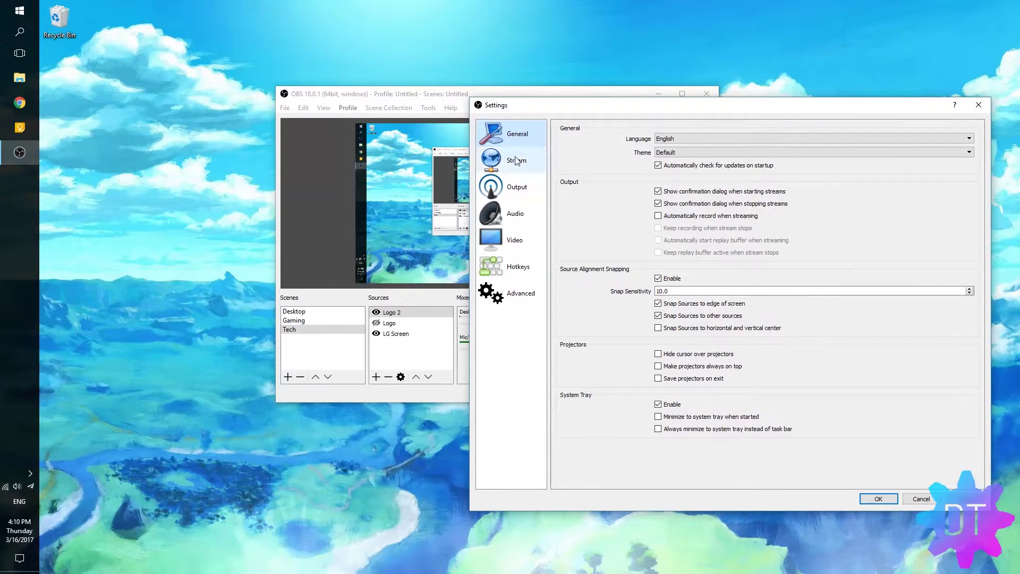
pyautogui.click(517, 188)
pyautogui.click(516, 160)
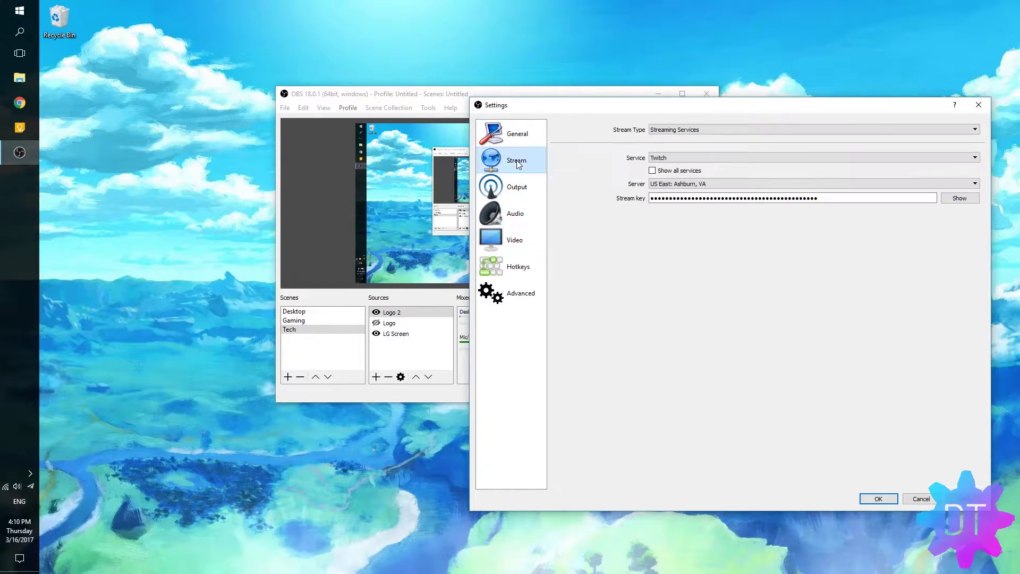
pyautogui.click(517, 134)
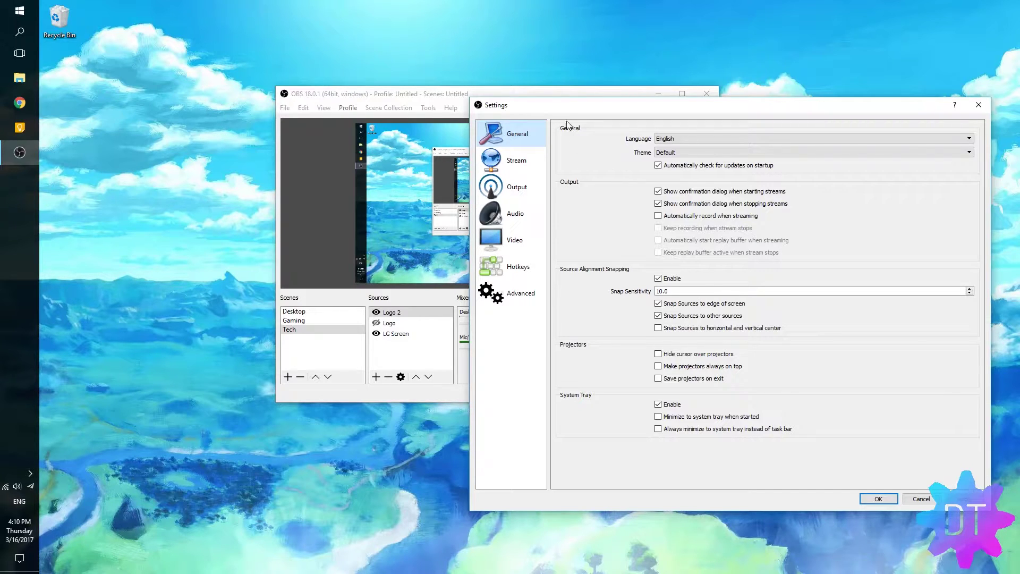
pyautogui.moveTo(581, 112); pyautogui.dragTo(479, 130)
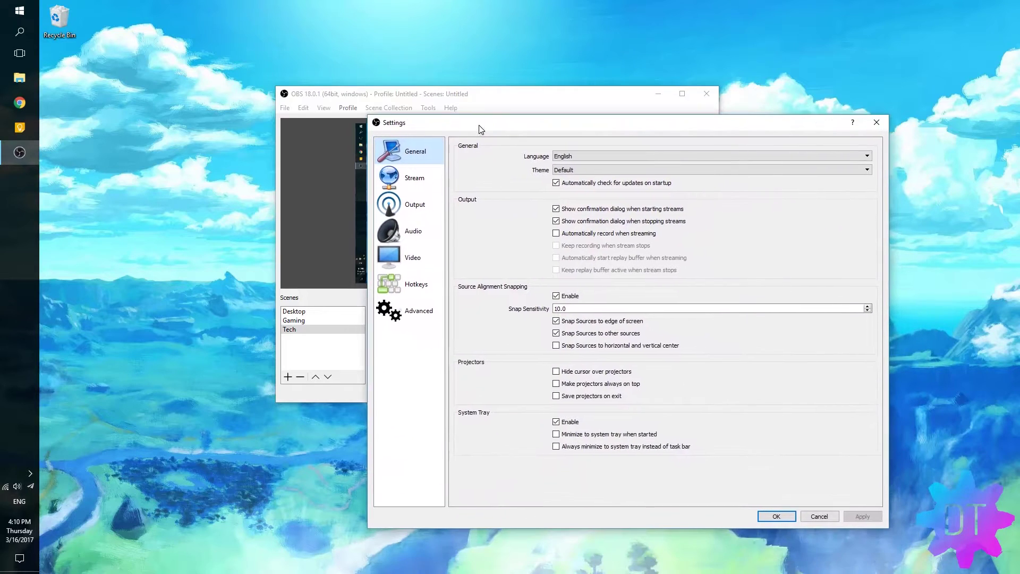
# Show the Output settings' Recording tab: Advanced mode, mp4 to D:\Raw Video, AMD H264 encoder.
pyautogui.click(417, 203)
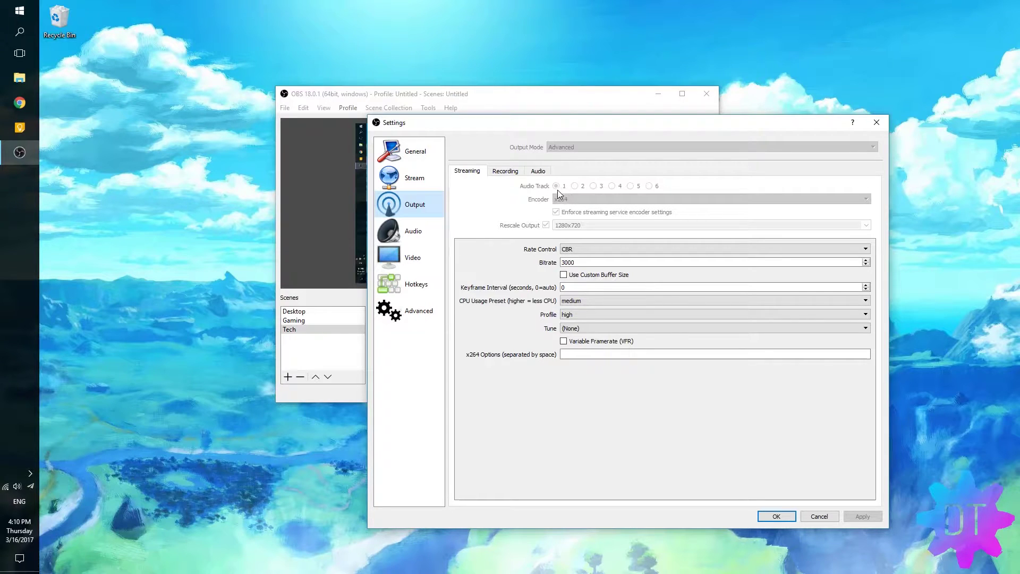
pyautogui.moveTo(573, 124); pyautogui.dragTo(685, 155)
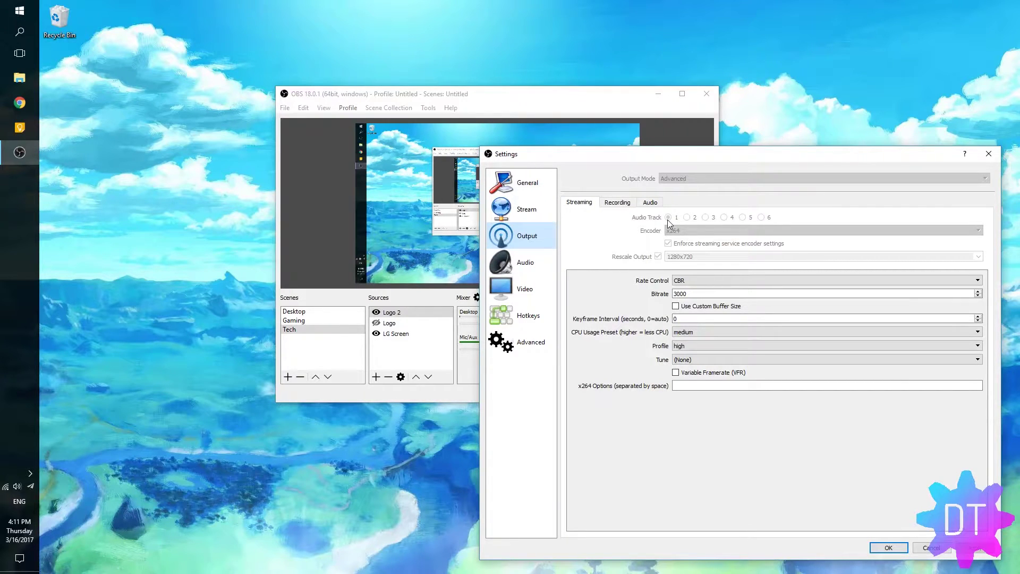
pyautogui.click(617, 202)
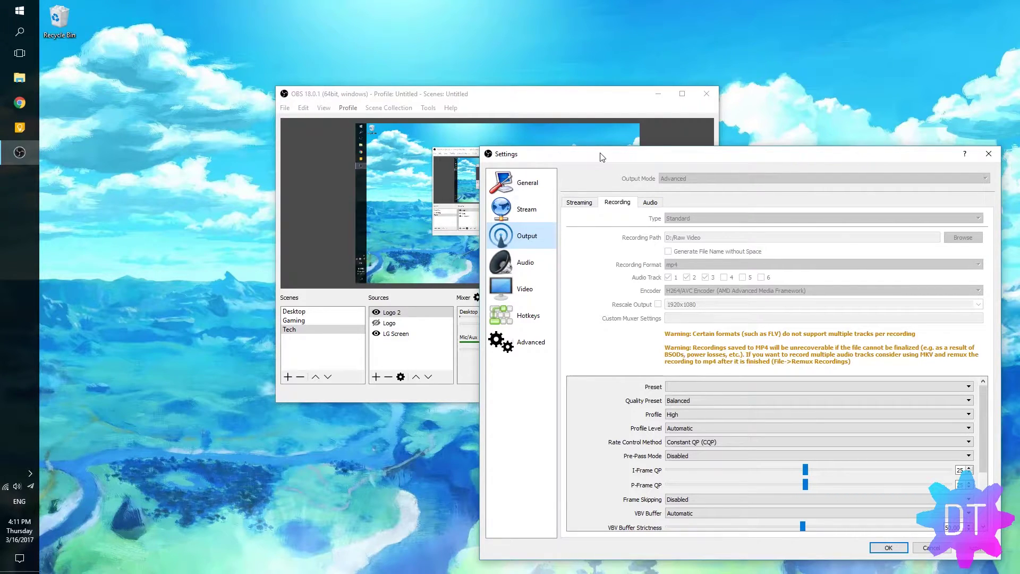
pyautogui.click(574, 203)
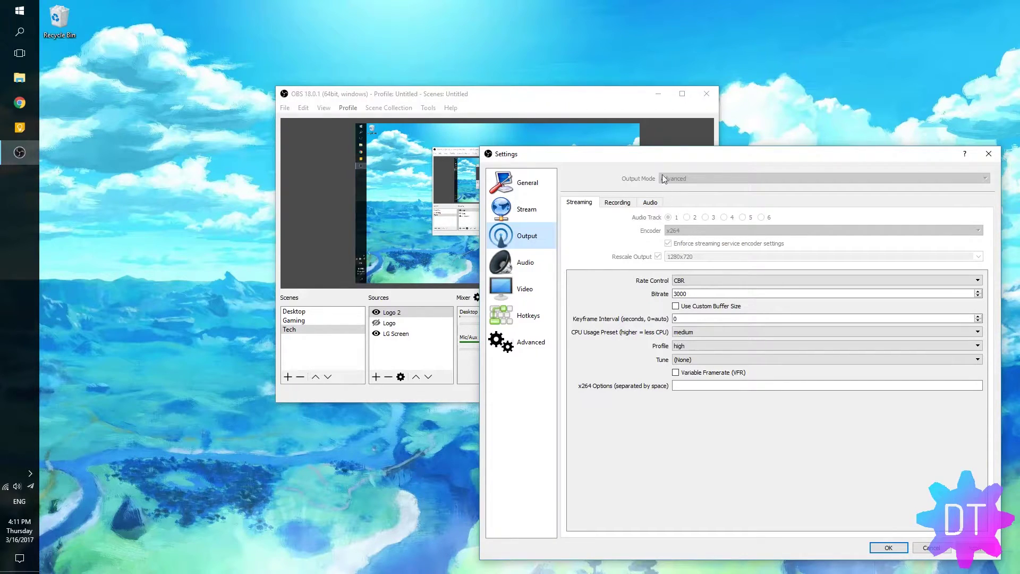
pyautogui.moveTo(646, 159); pyautogui.dragTo(613, 139)
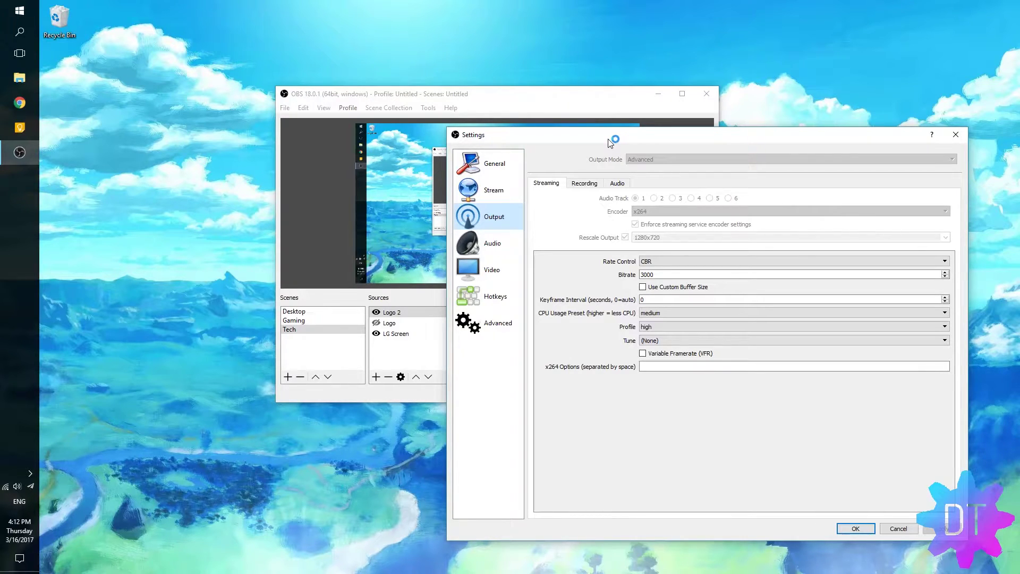
pyautogui.click(647, 313)
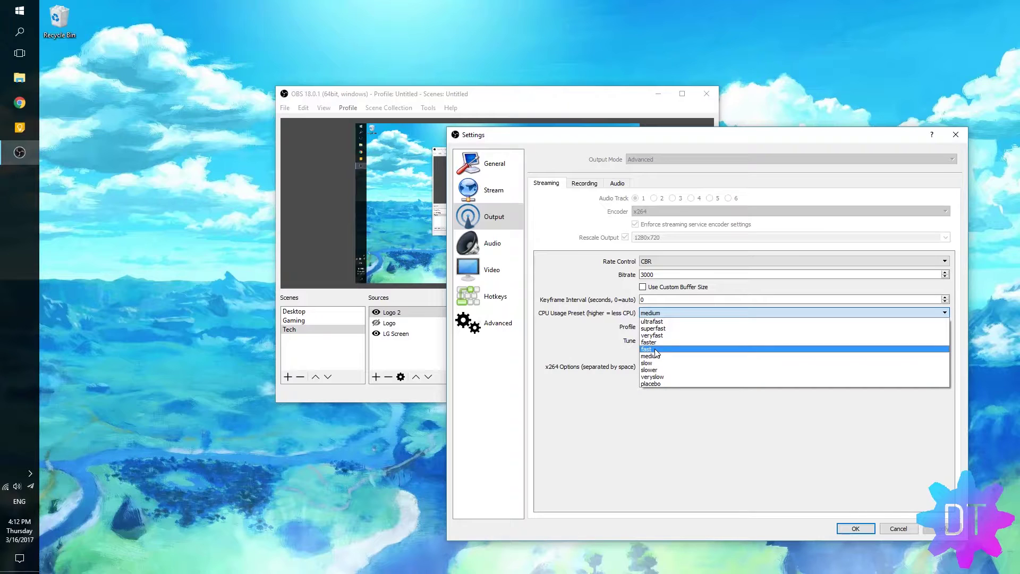
pyautogui.click(620, 239)
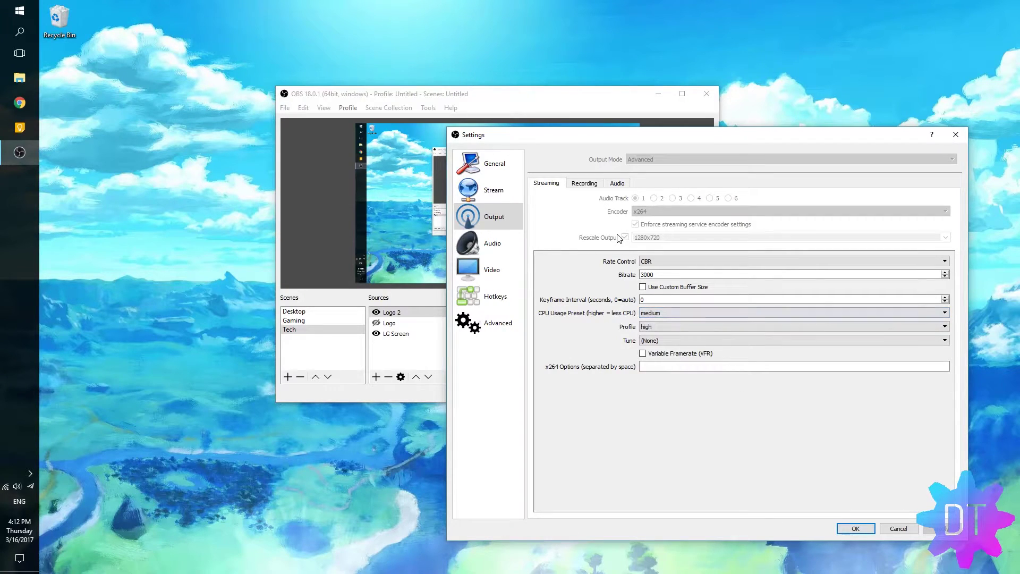
pyautogui.click(676, 313)
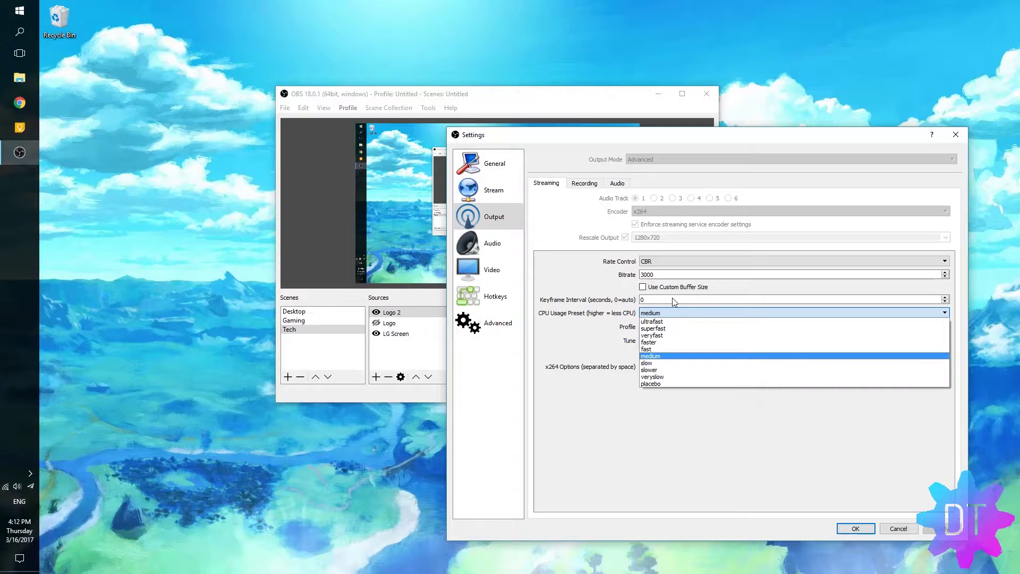
pyautogui.click(620, 408)
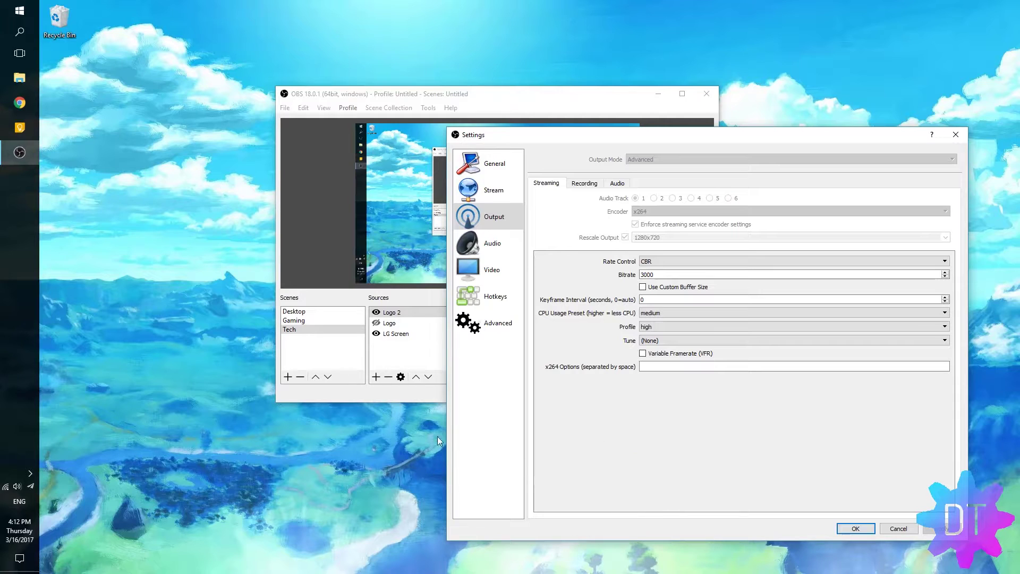
# Open Task Manager's CPU performance graphs and place the OBS Settings window beside them.
pyautogui.rightClick(16, 364)
pyautogui.click(63, 304)
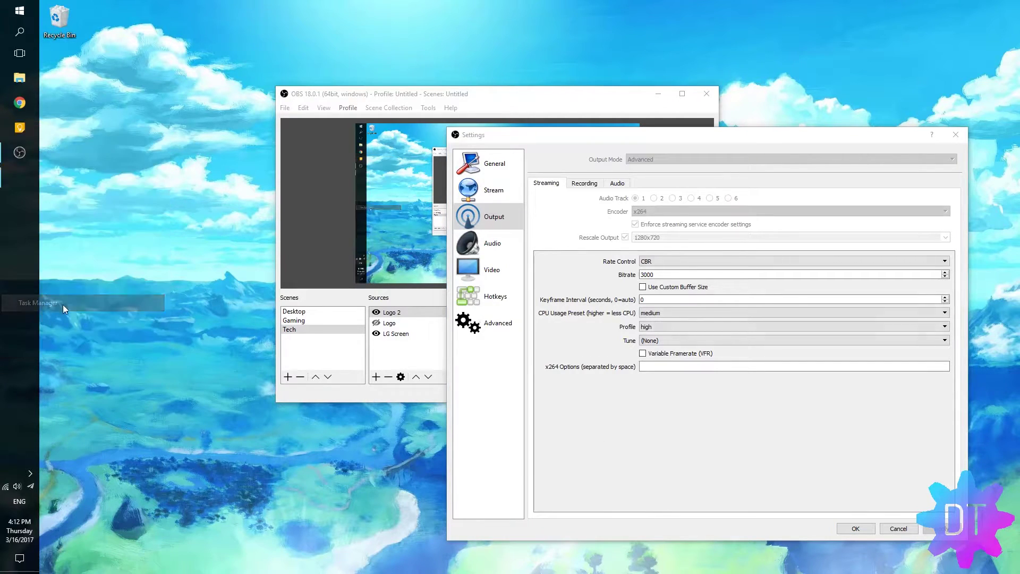
pyautogui.click(577, 51)
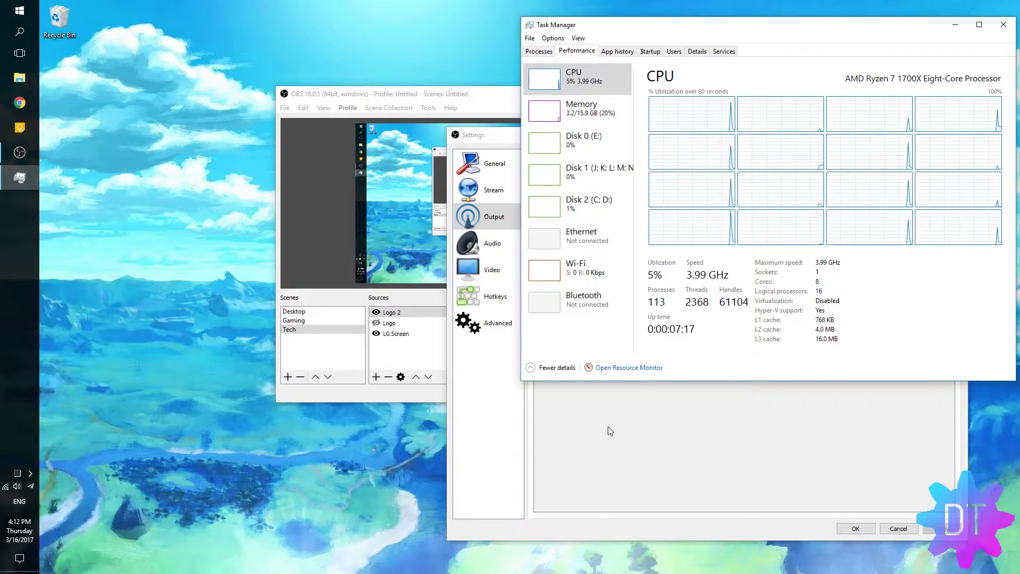
pyautogui.click(607, 404)
pyautogui.moveTo(674, 136); pyautogui.dragTo(312, 125)
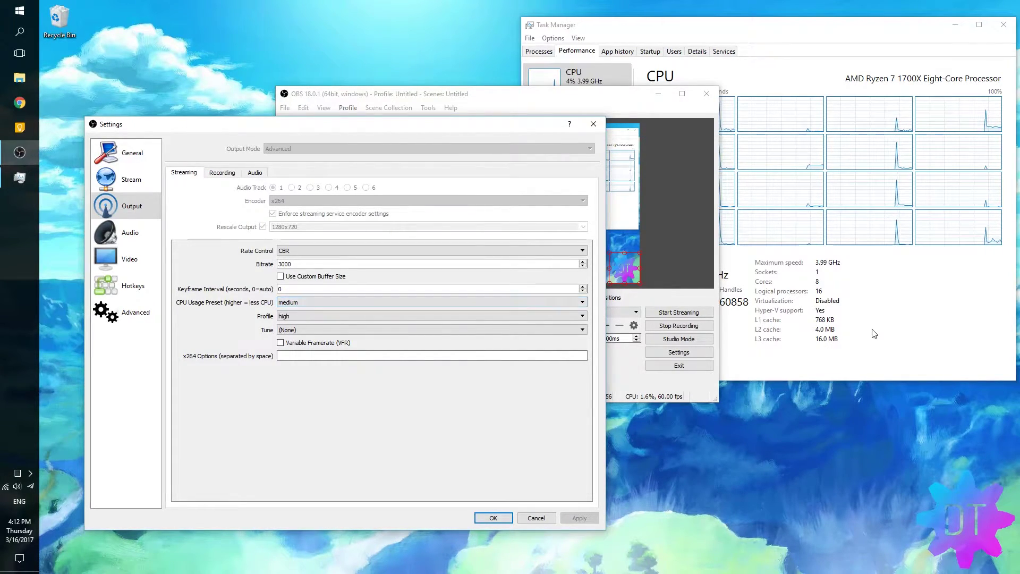
pyautogui.click(724, 265)
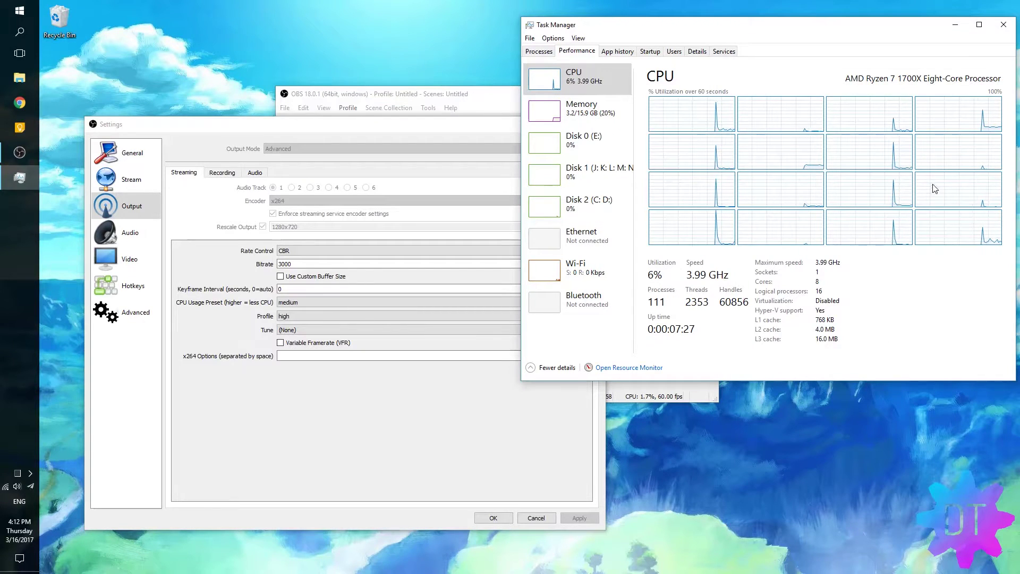
pyautogui.click(479, 405)
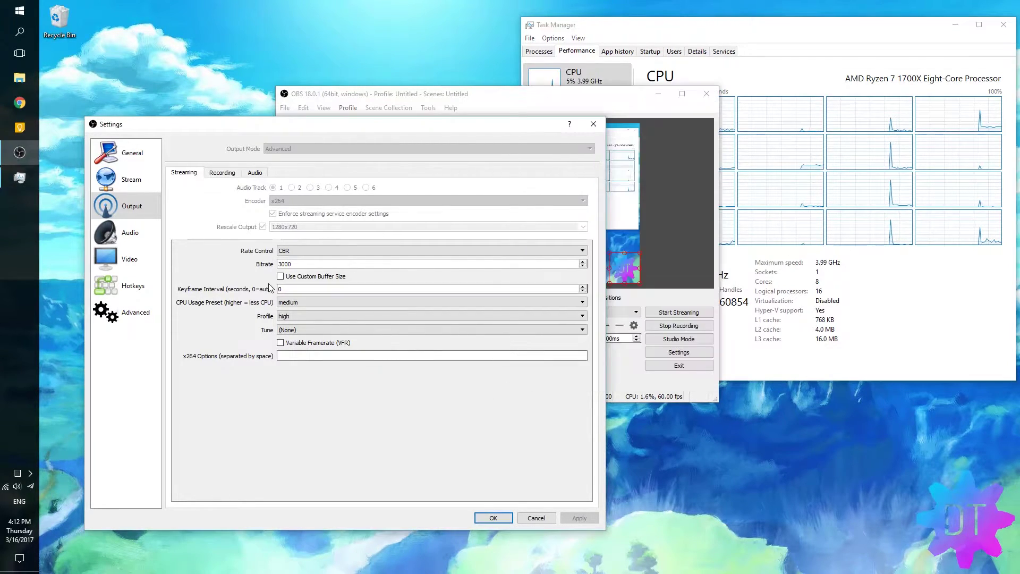
pyautogui.click(292, 302)
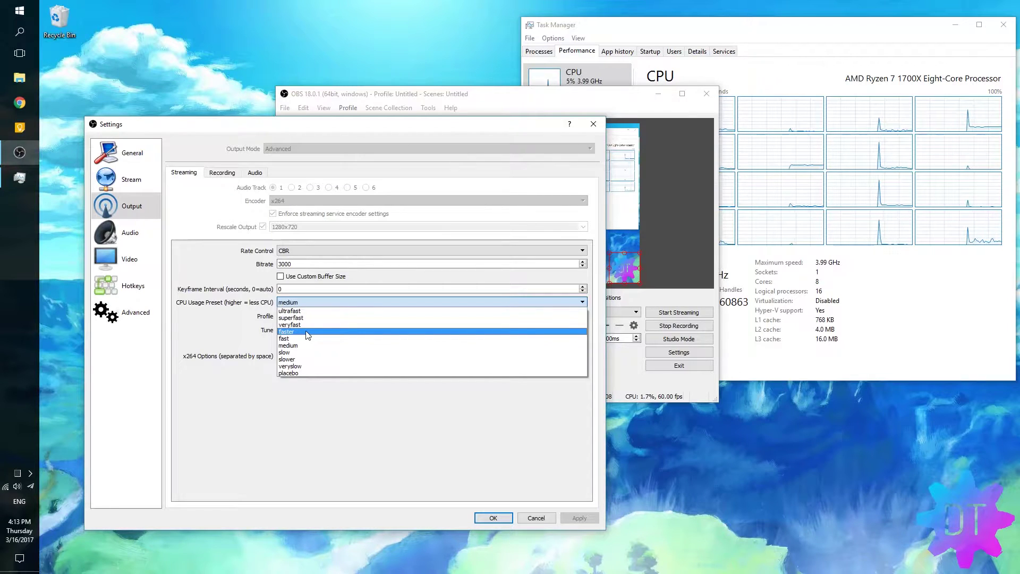
pyautogui.click(291, 416)
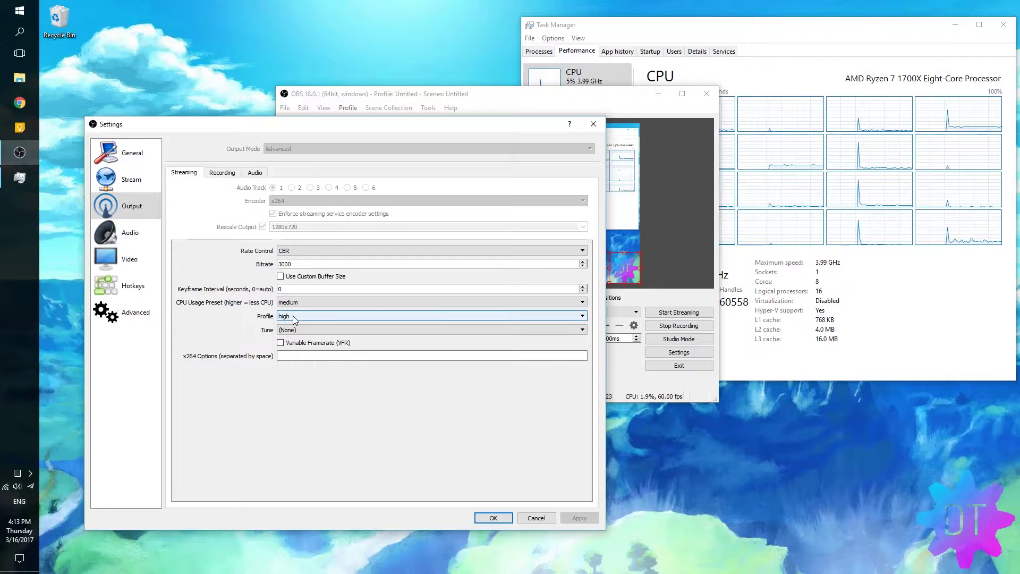
pyautogui.click(296, 250)
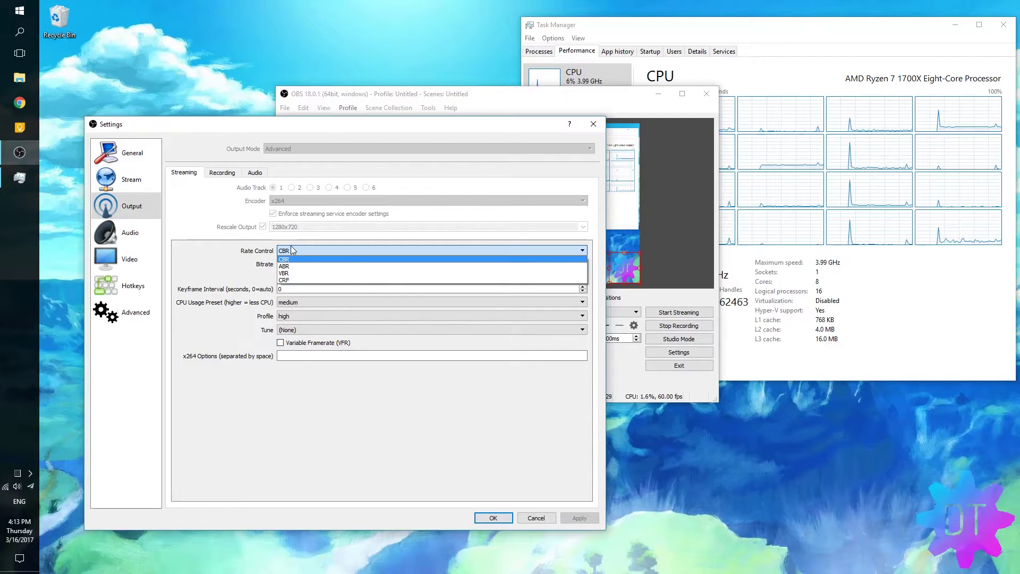
pyautogui.click(292, 250)
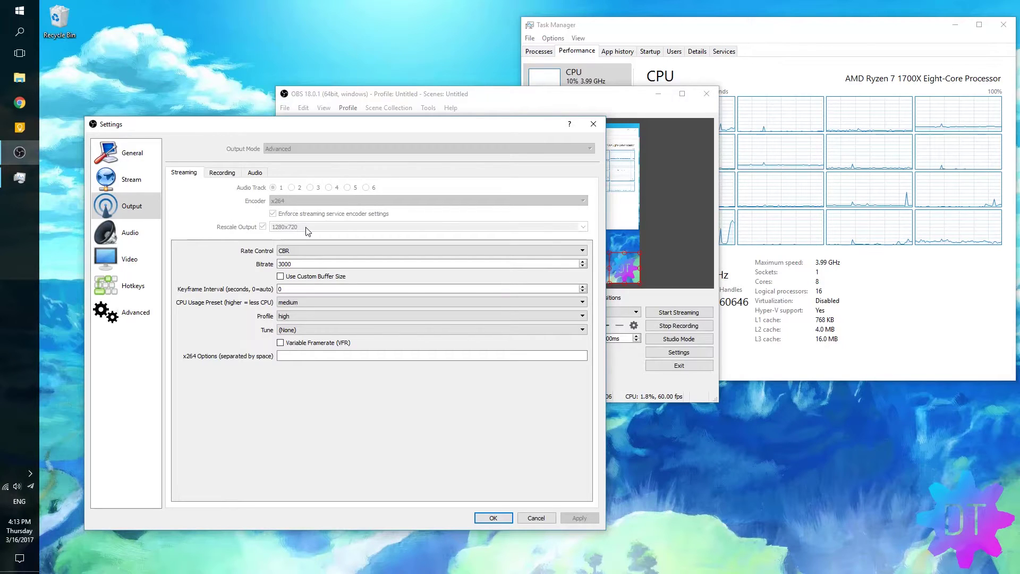
pyautogui.click(292, 264)
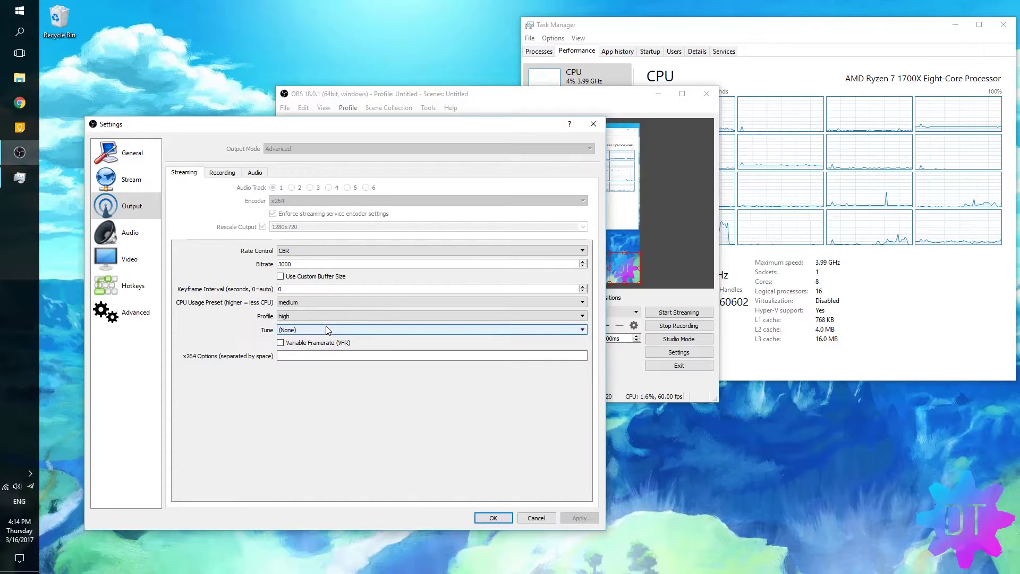
# Show the AMD recording encoder with Balanced quality, High profile and Constant QP 25.
pyautogui.click(224, 173)
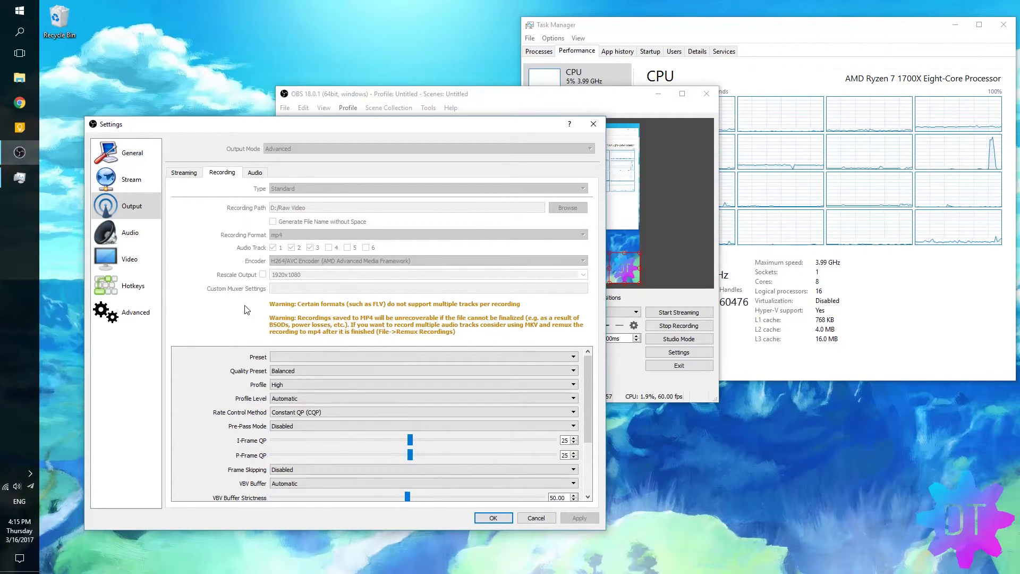
# Compare the Streaming and Recording tabs and scroll through the AMD encoder options.
pyautogui.click(185, 173)
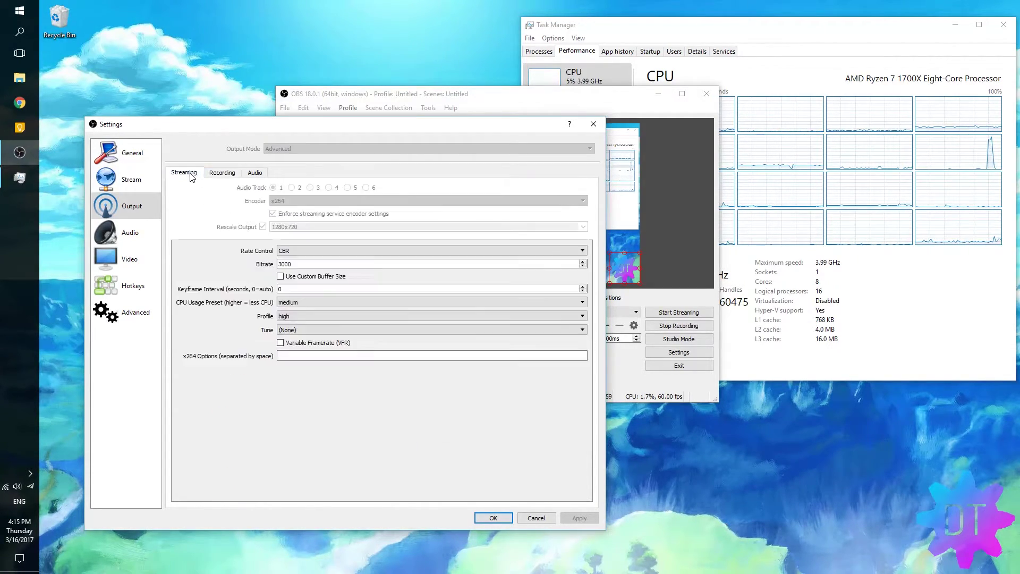
pyautogui.click(221, 173)
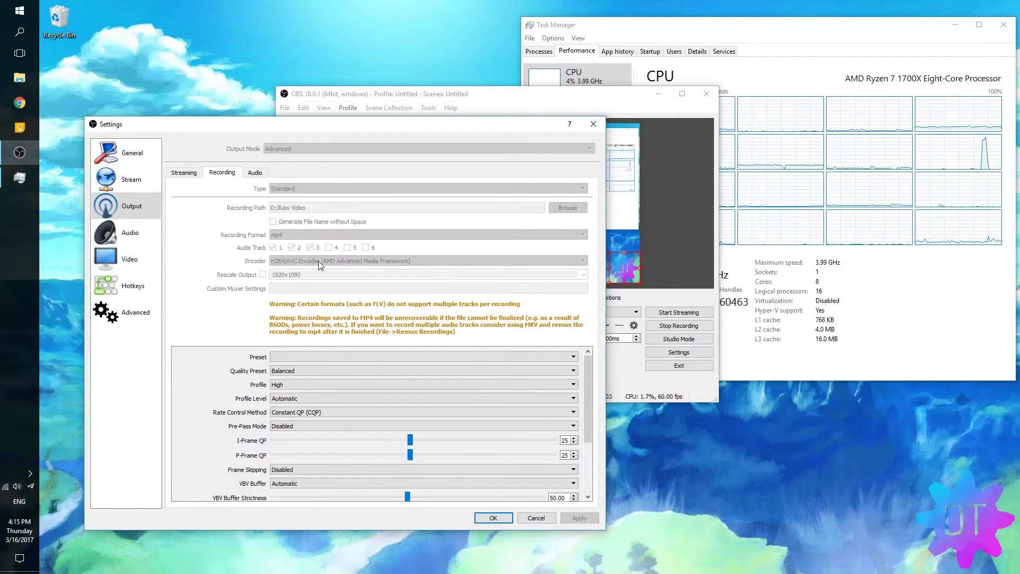
pyautogui.click(195, 173)
pyautogui.click(220, 173)
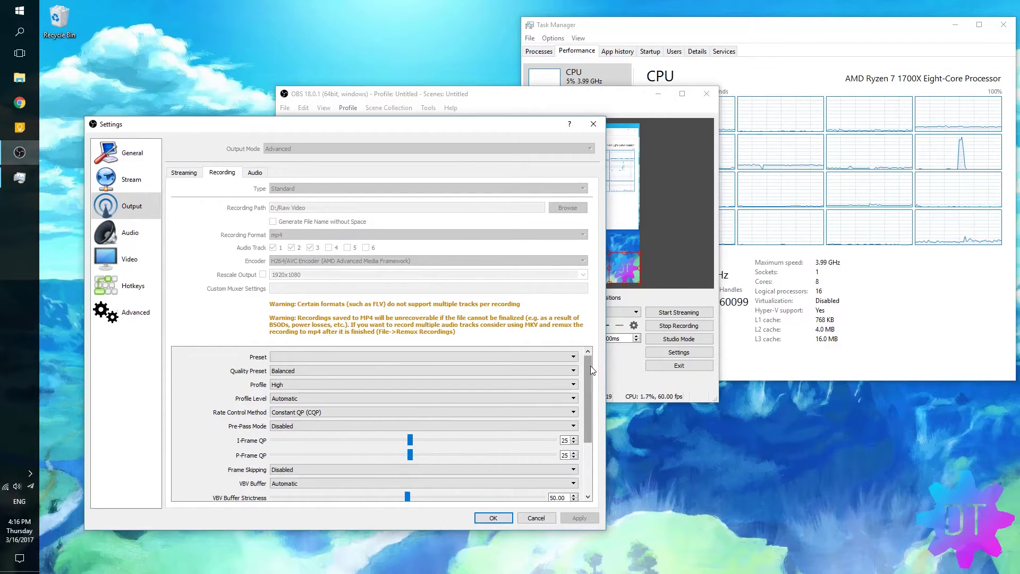
pyautogui.moveTo(592, 371); pyautogui.dragTo(587, 414)
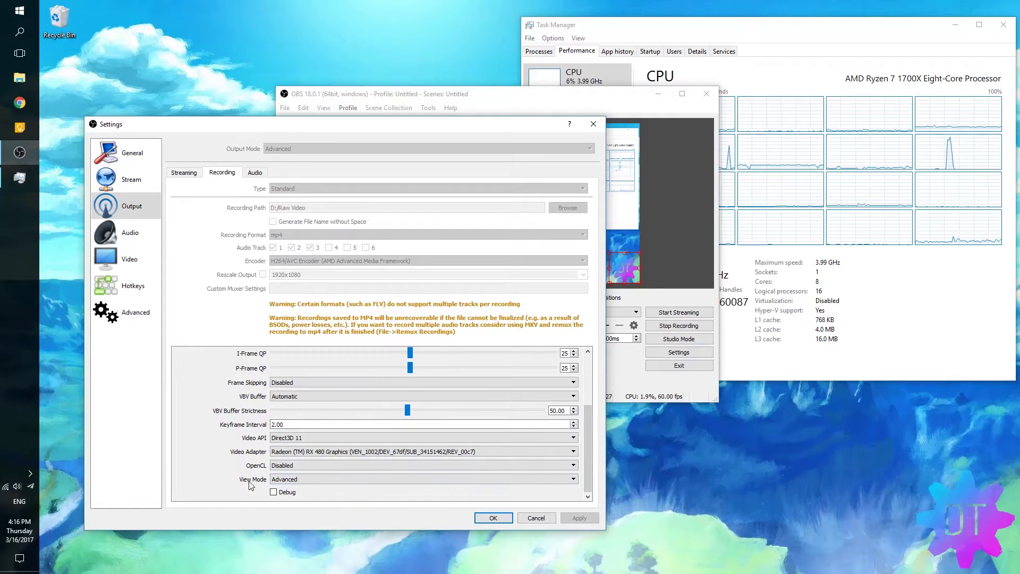
pyautogui.moveTo(588, 451); pyautogui.dragTo(593, 366)
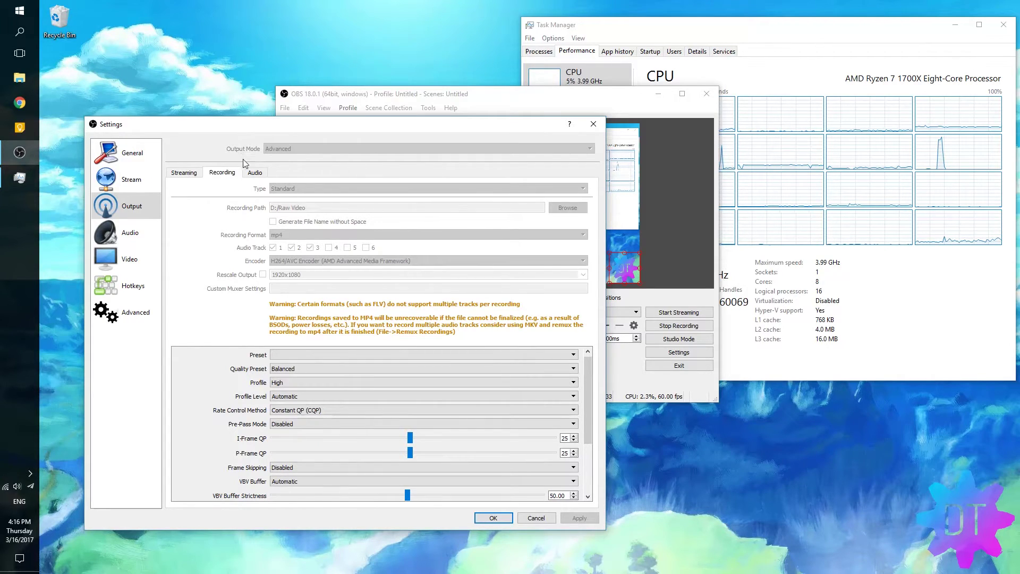
# Check the recording encoder Preset list and close it, leaving no preset applied.
pyautogui.click(200, 176)
pyautogui.click(221, 173)
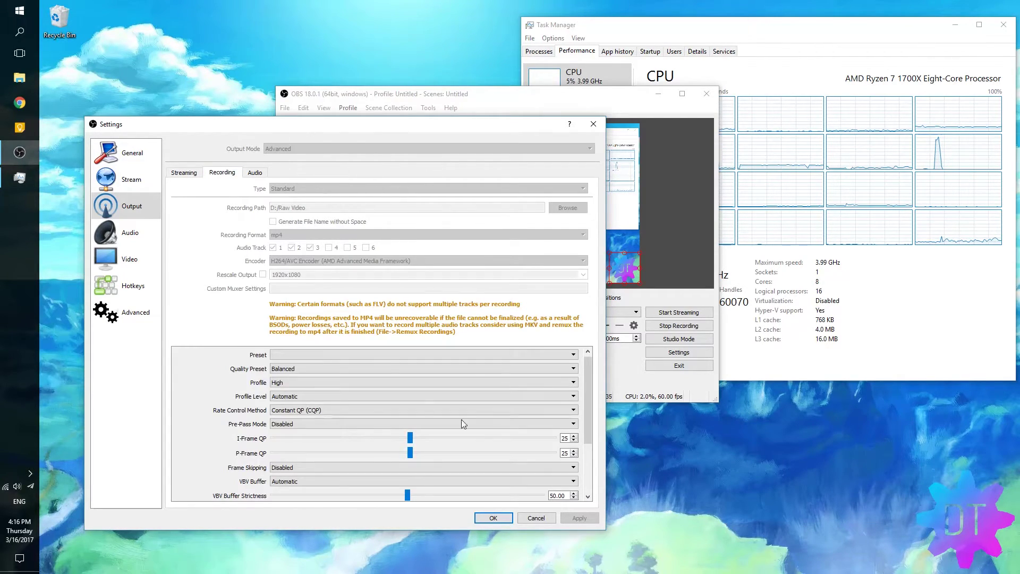
pyautogui.moveTo(590, 397); pyautogui.dragTo(586, 368)
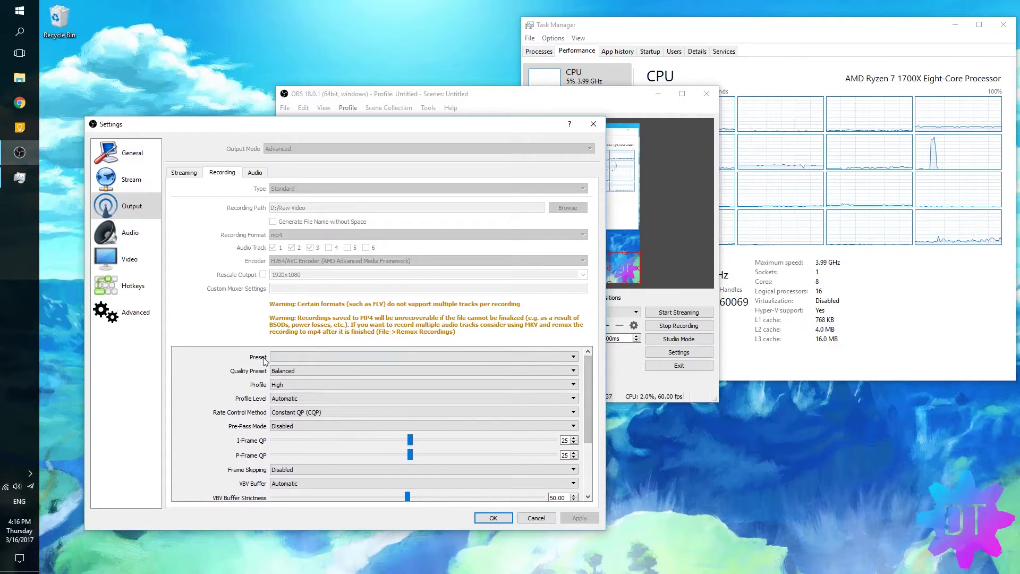
pyautogui.click(299, 357)
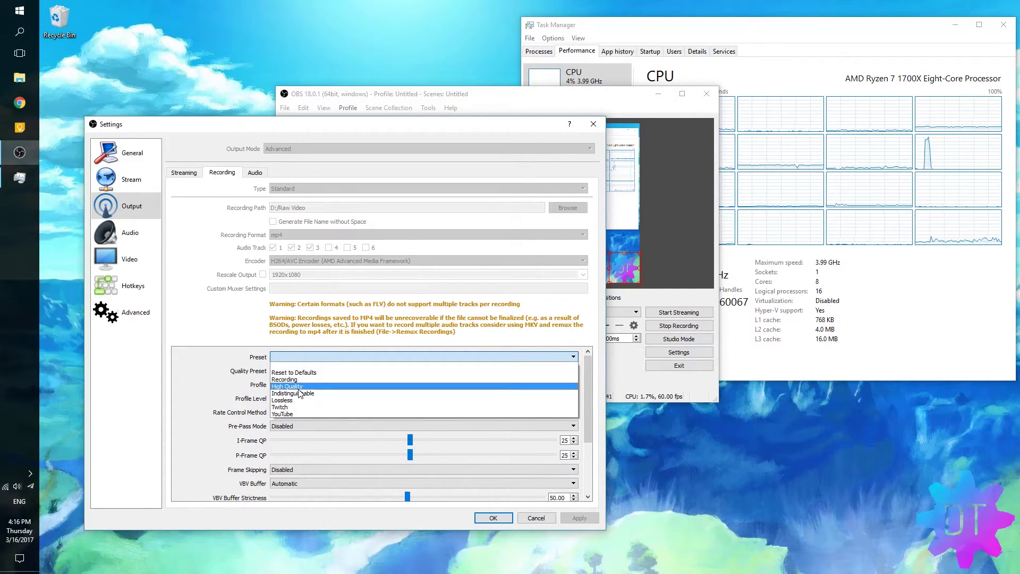
pyautogui.click(230, 342)
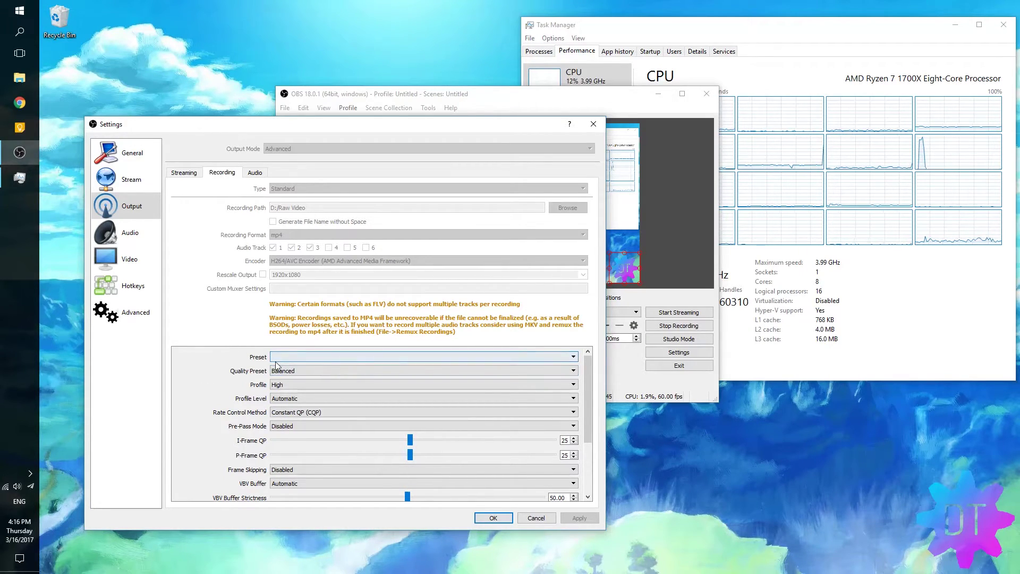
# Keep the AMD Quality Preset at Balanced and return to the x264 streaming settings (CBR 3000, medium).
pyautogui.click(295, 372)
pyautogui.click(291, 373)
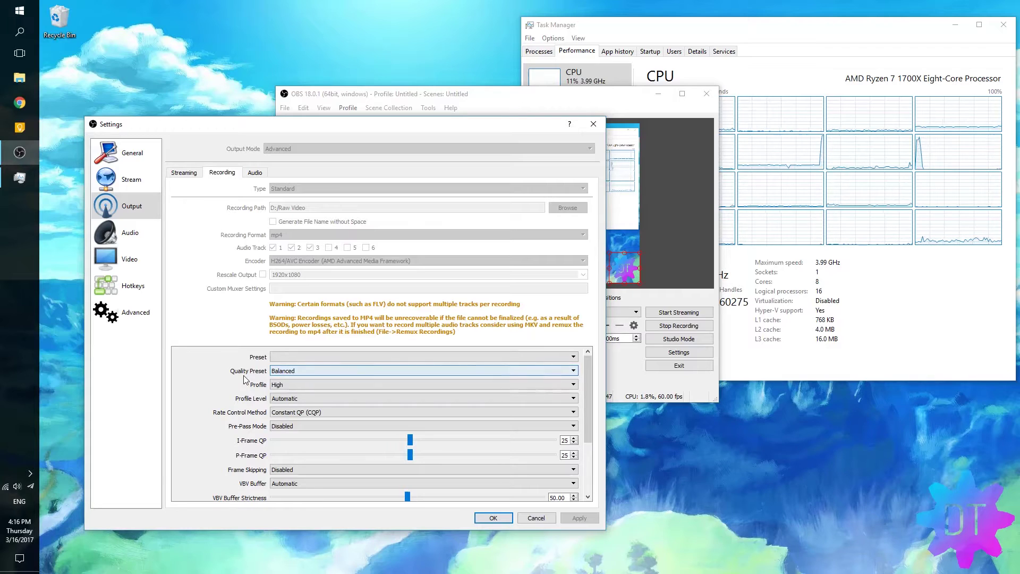
pyautogui.moveTo(314, 375)
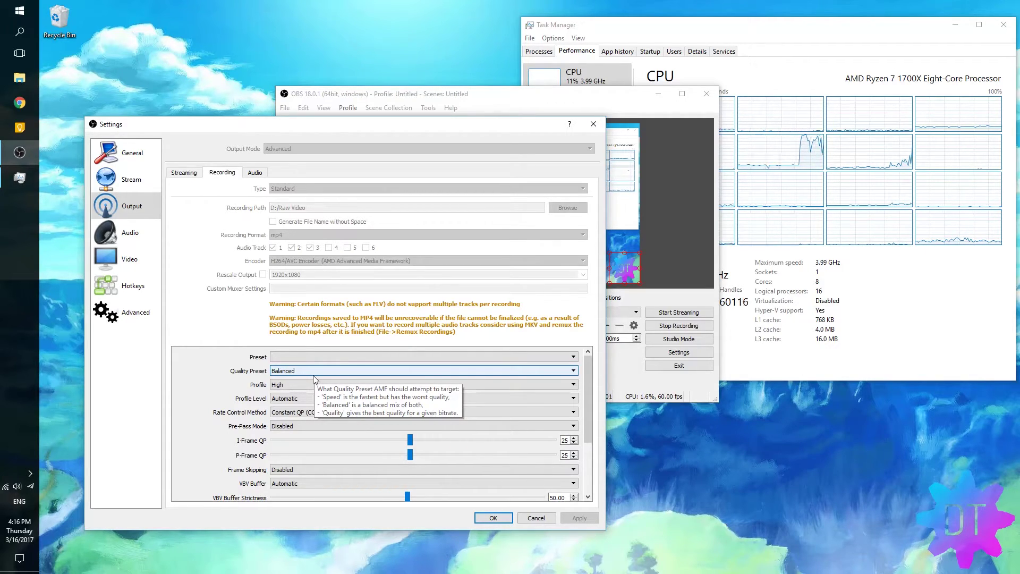
pyautogui.click(313, 374)
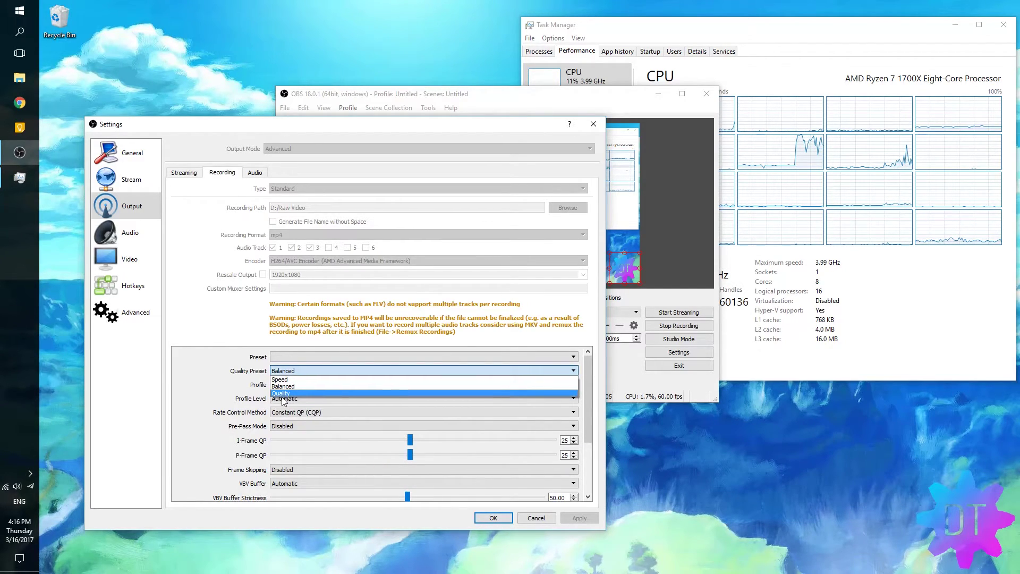
pyautogui.click(288, 370)
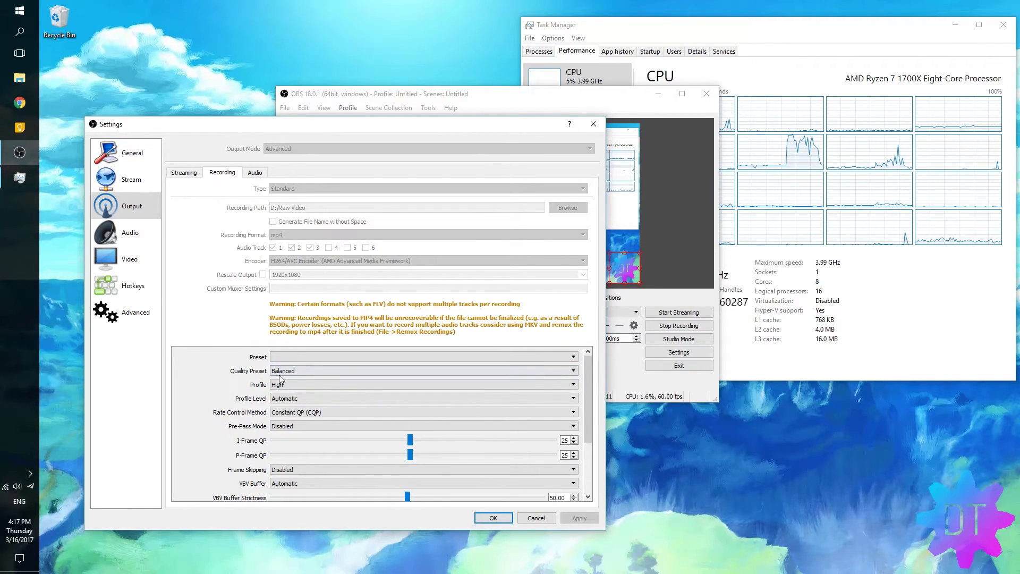
pyautogui.click(191, 173)
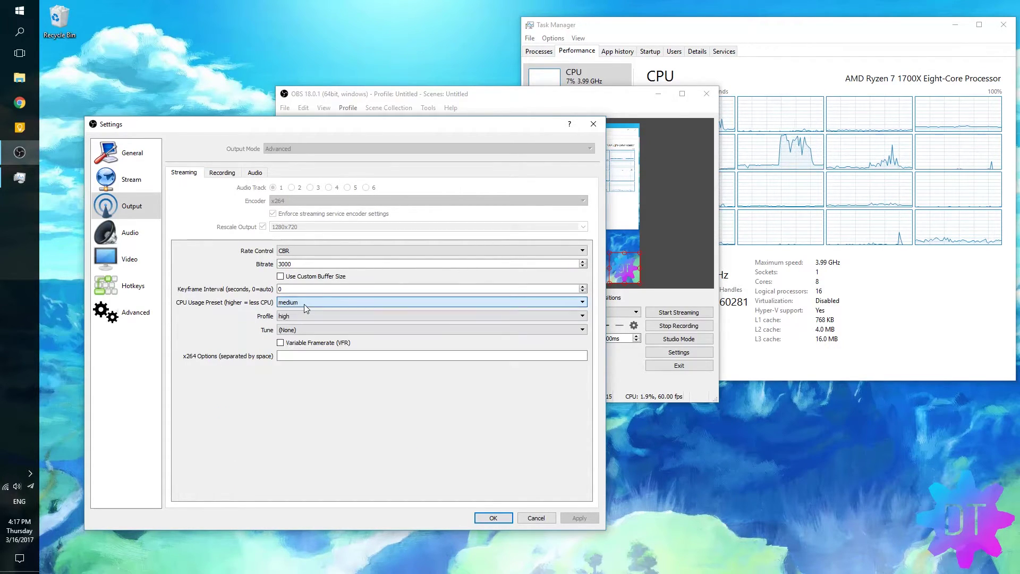
# Compare the encoder tabs, leaving Quality Preset at Balanced and CPU Usage Preset at medium.
pyautogui.hotkey('ctrl', 'Tab')
pyautogui.click(300, 371)
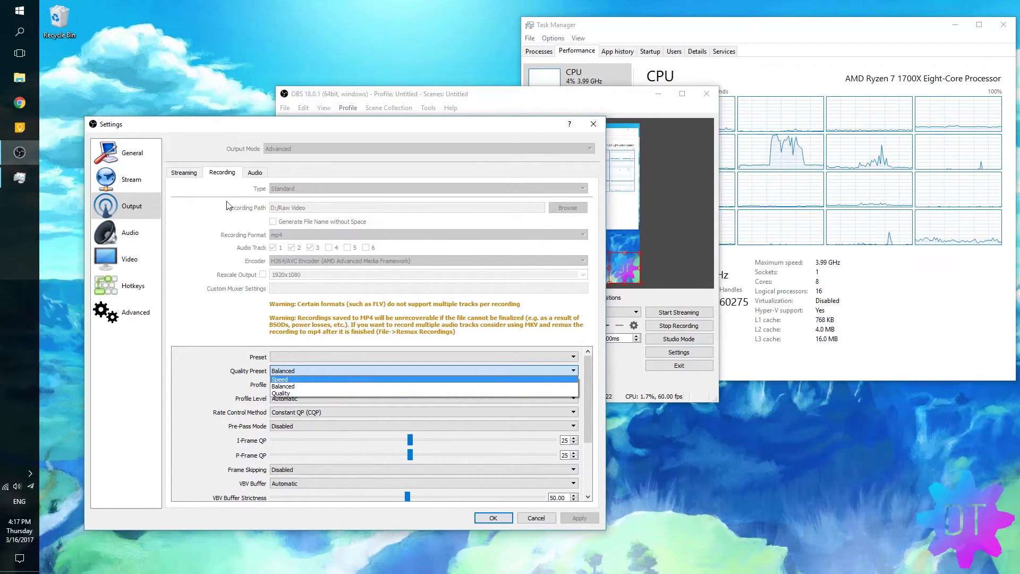
pyautogui.click(183, 172)
pyautogui.click(183, 172)
pyautogui.click(301, 302)
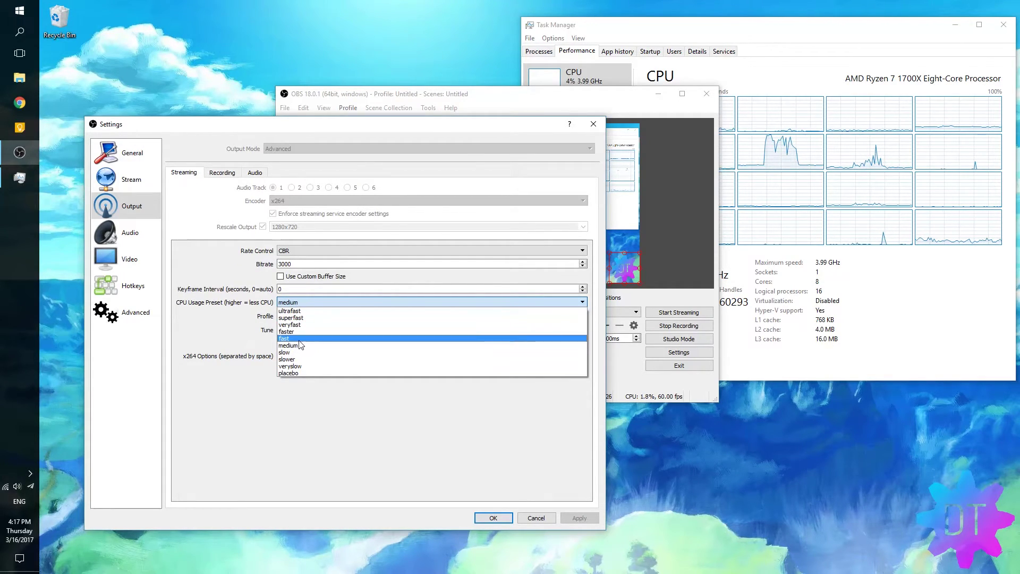
pyautogui.click(230, 175)
pyautogui.click(230, 174)
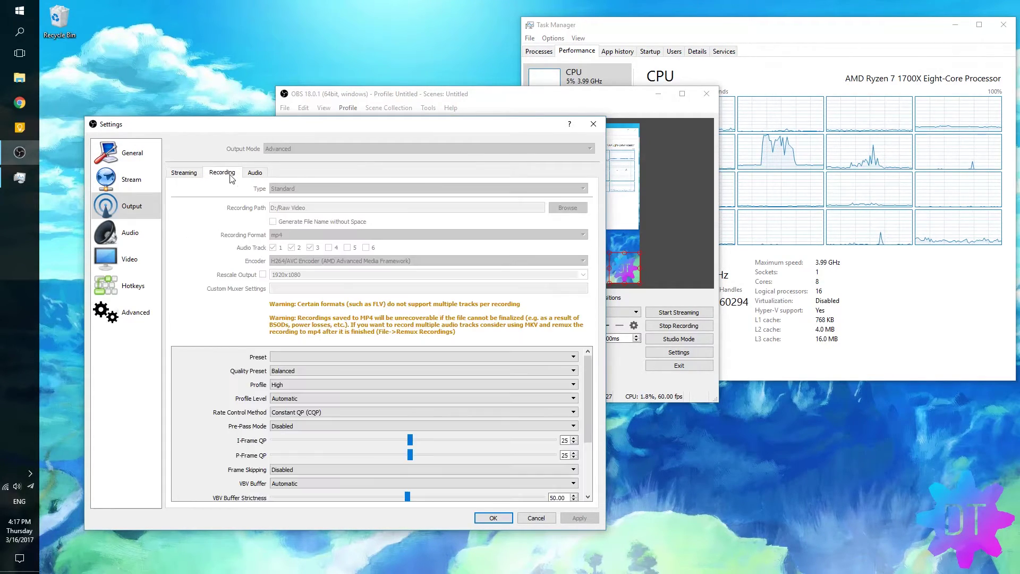
pyautogui.click(322, 372)
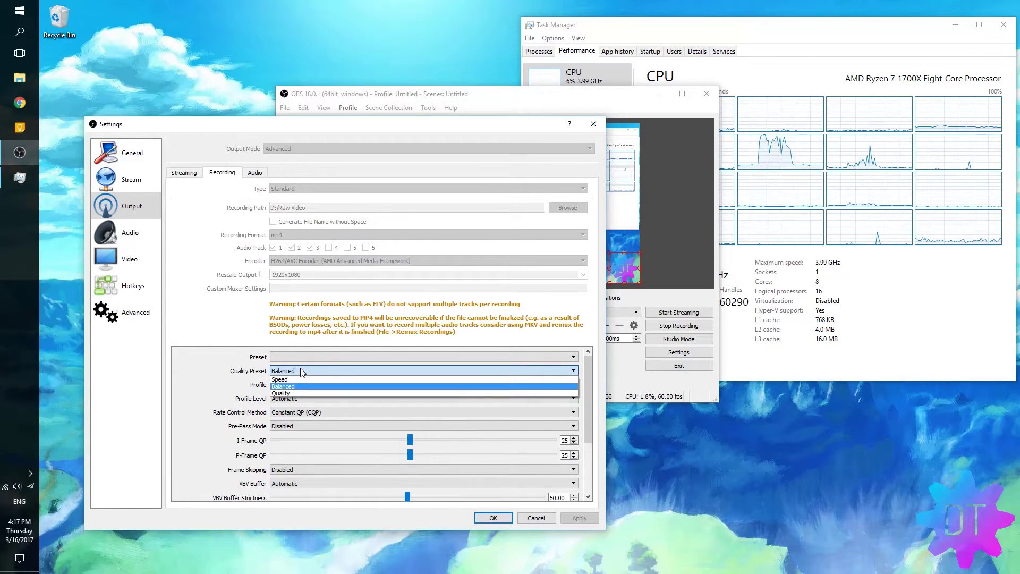
pyautogui.click(301, 372)
# Recheck that CPU Usage Preset stays medium and finish on the Recording tab with Constant QP 25.
pyautogui.click(300, 369)
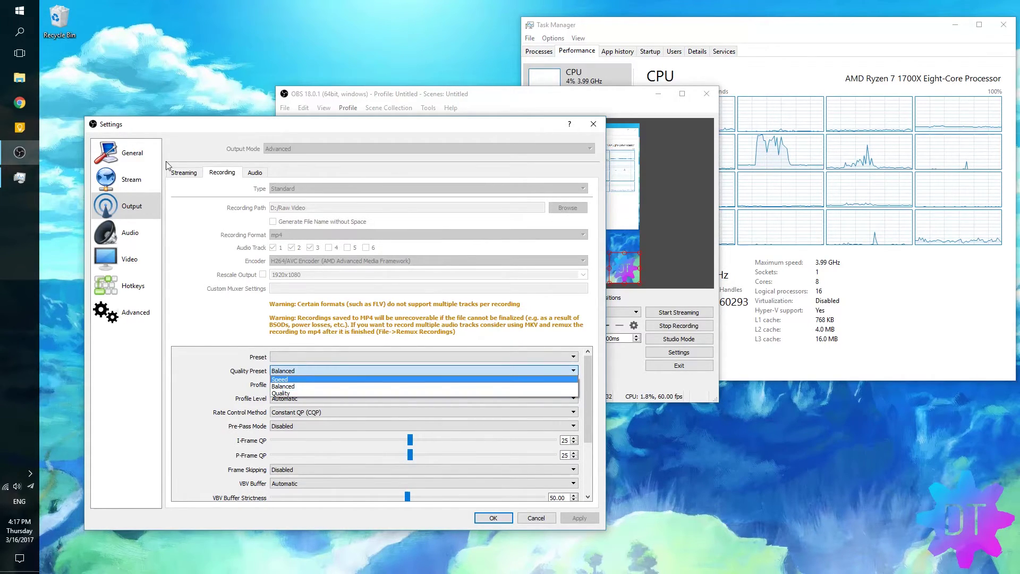
pyautogui.click(184, 172)
pyautogui.click(184, 172)
pyautogui.click(296, 302)
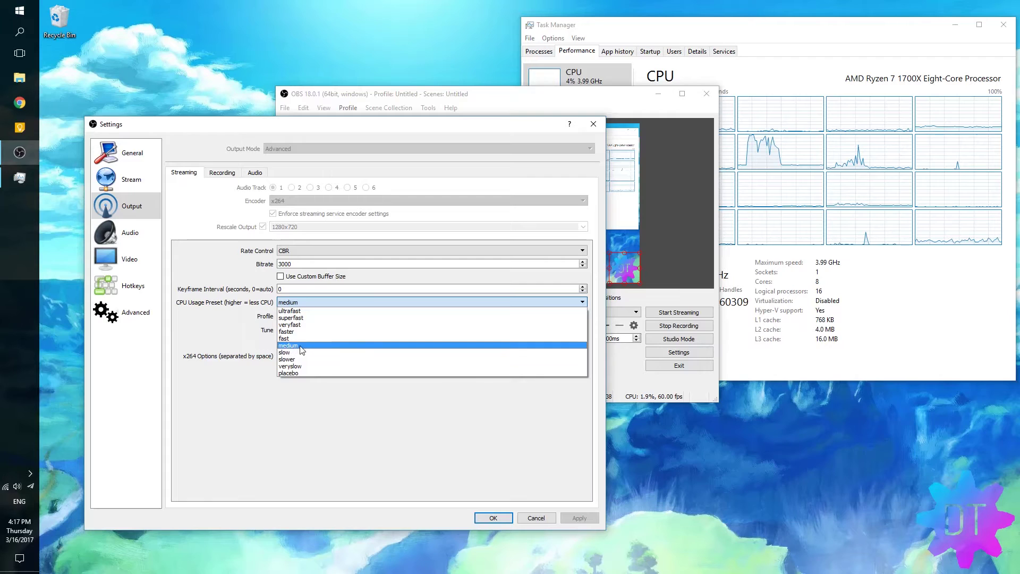
pyautogui.click(218, 174)
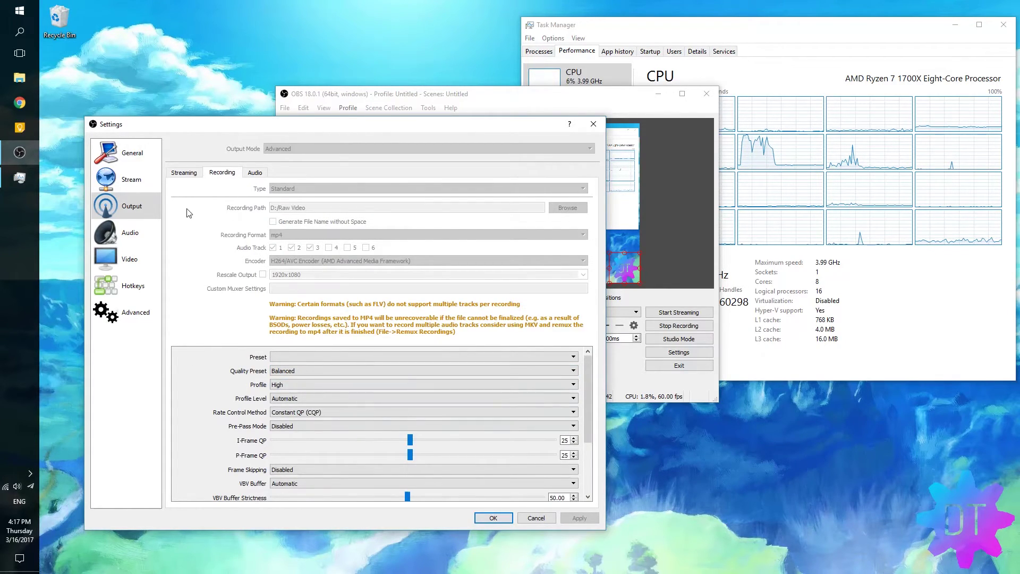
pyautogui.click(193, 171)
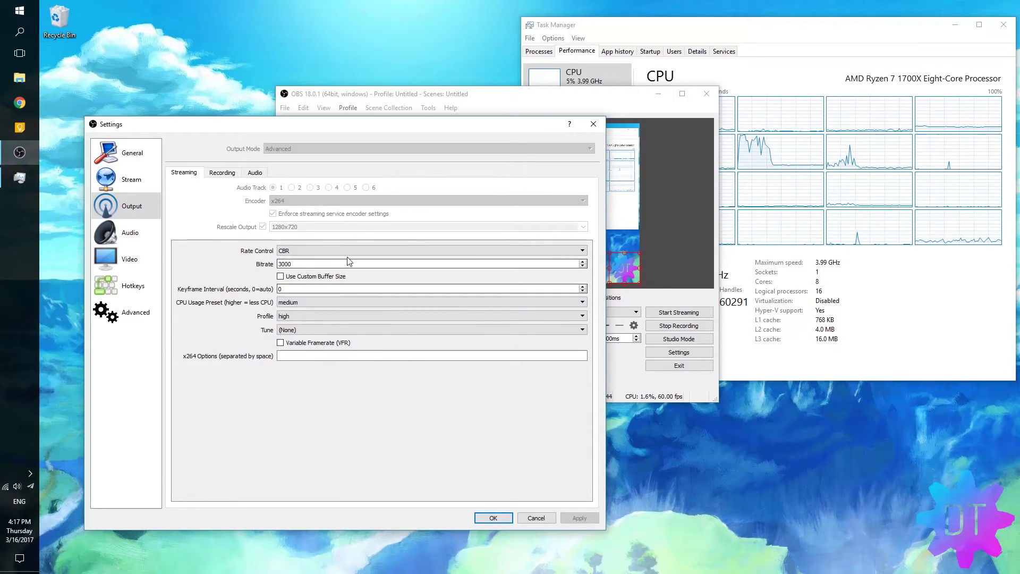
pyautogui.click(219, 174)
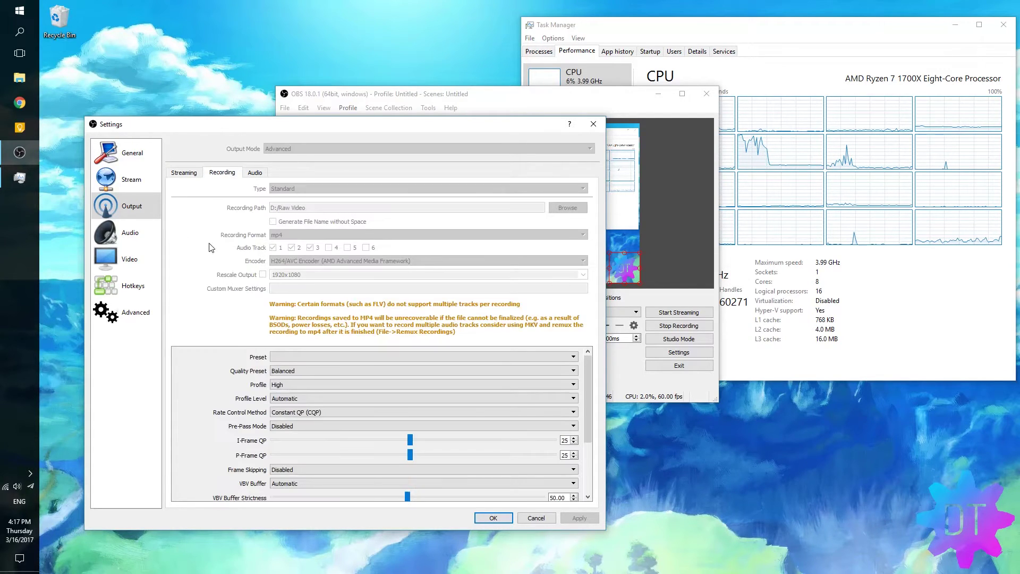
pyautogui.click(178, 173)
pyautogui.click(222, 173)
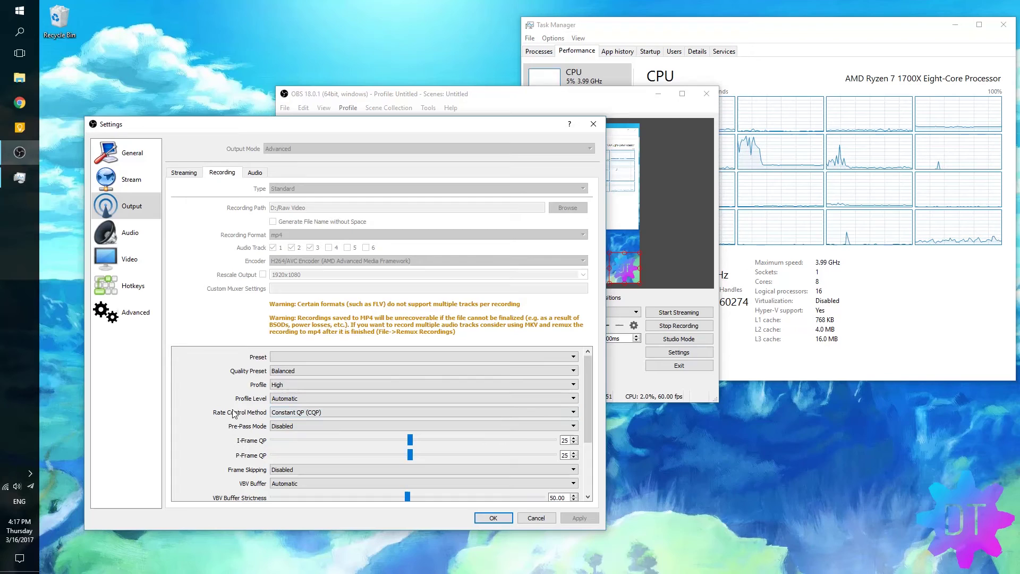
pyautogui.click(274, 414)
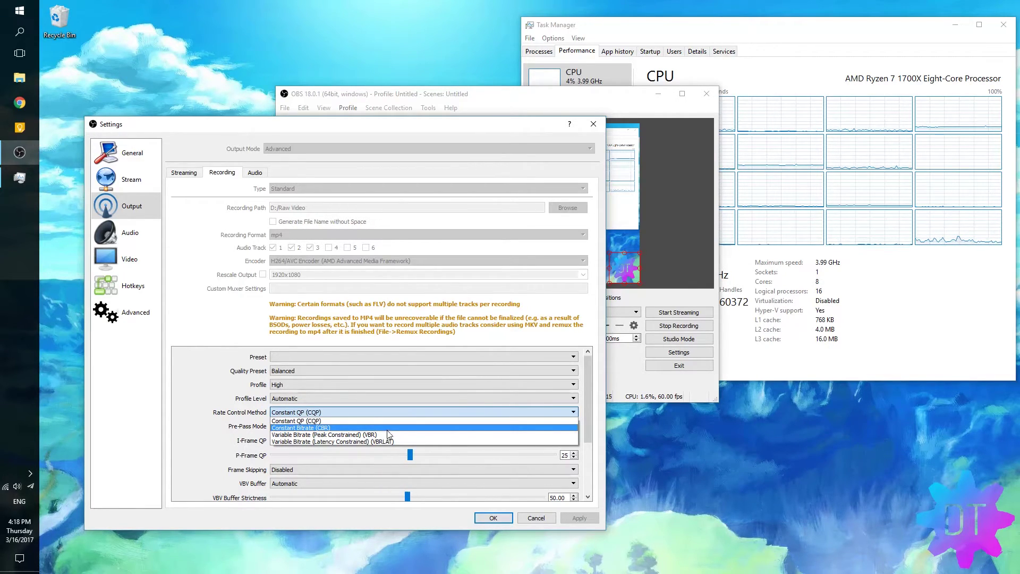
pyautogui.click(304, 416)
pyautogui.click(304, 414)
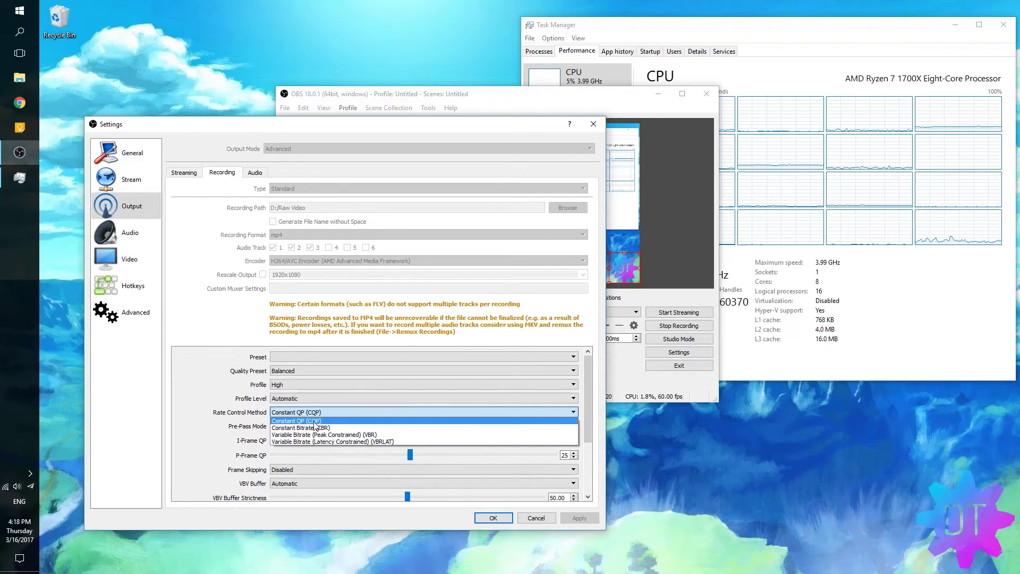
pyautogui.click(315, 421)
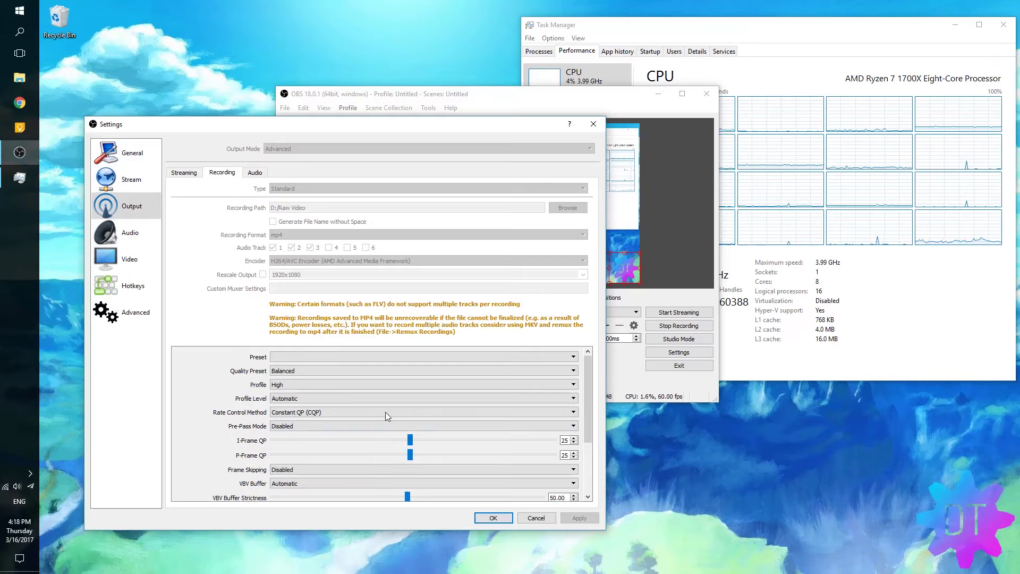
pyautogui.moveTo(385, 415)
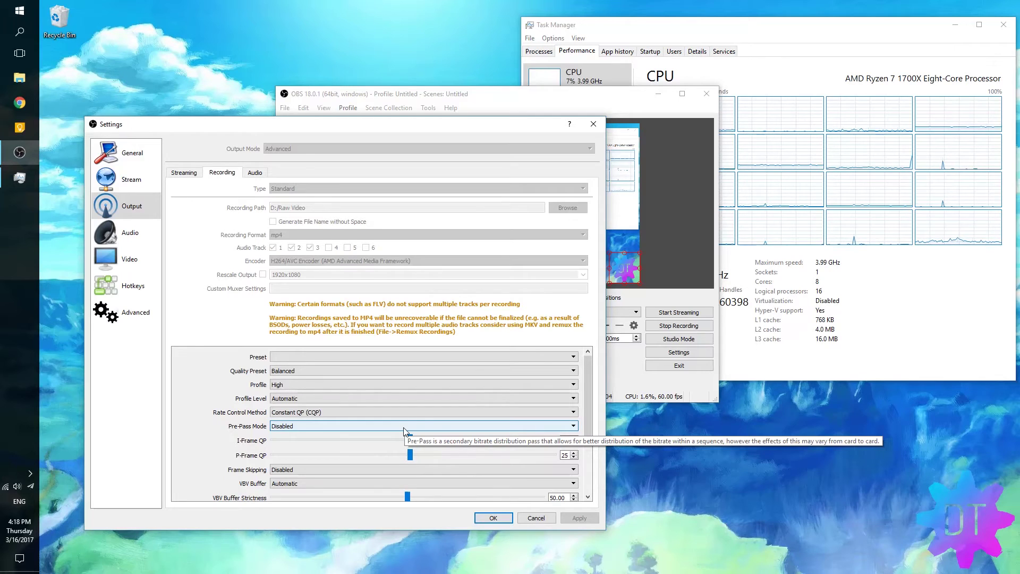
pyautogui.scroll(-1, 218, 417)
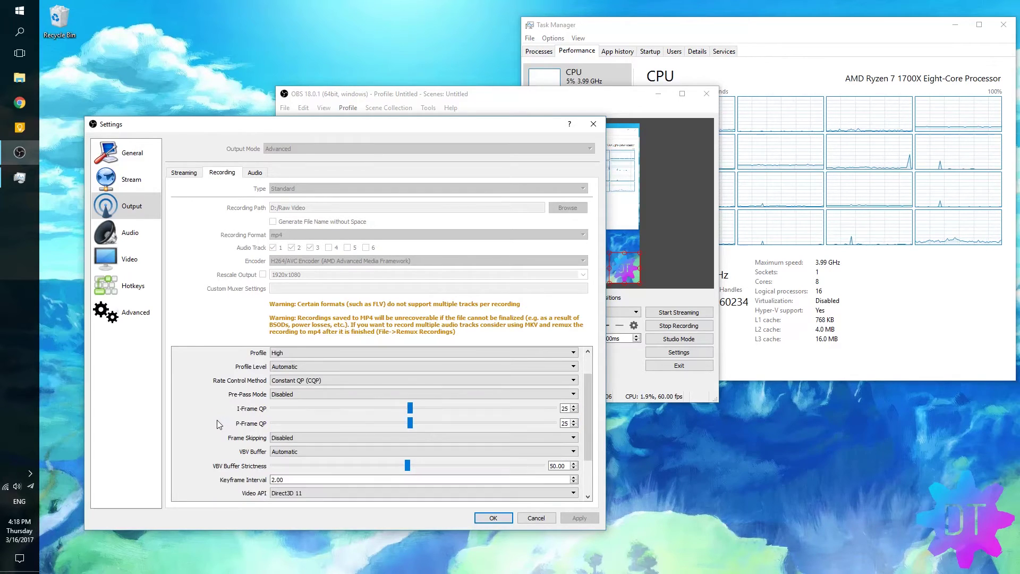
pyautogui.scroll(1, 217, 419)
pyautogui.scroll(-1, 217, 420)
pyautogui.scroll(1, 250, 428)
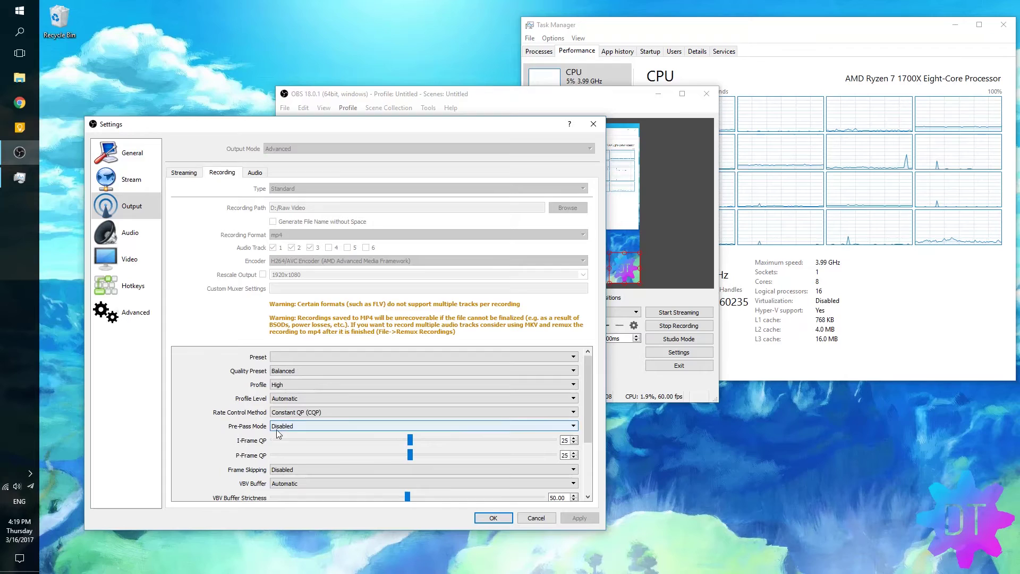
pyautogui.scroll(-1, 250, 427)
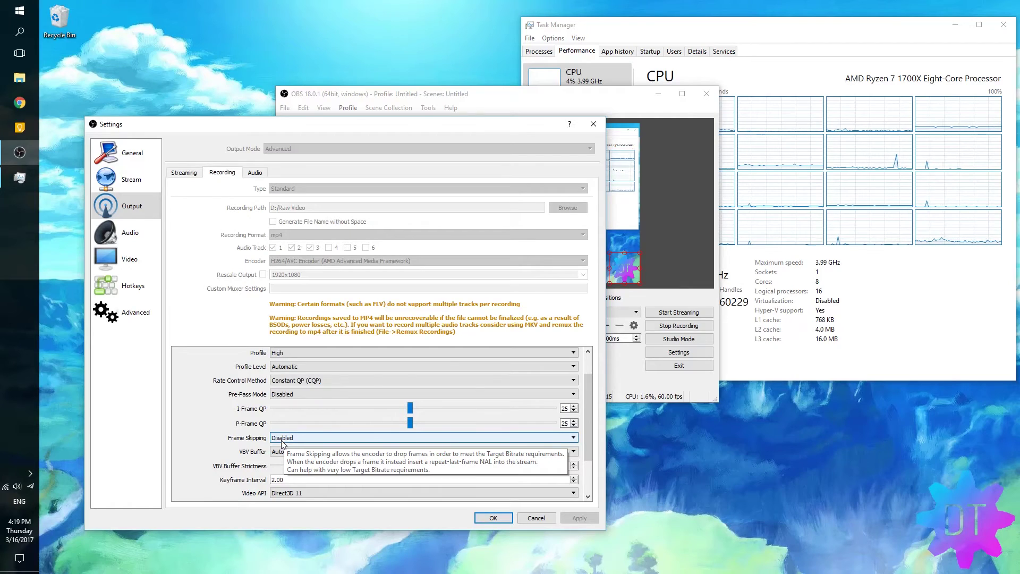
pyautogui.scroll(-1, 269, 436)
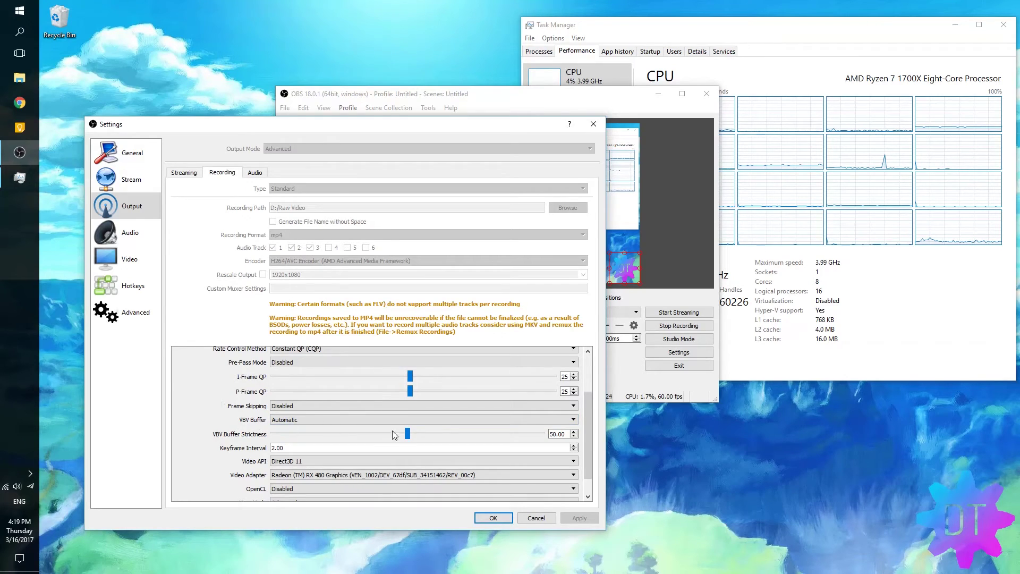
pyautogui.scroll(-1, 228, 409)
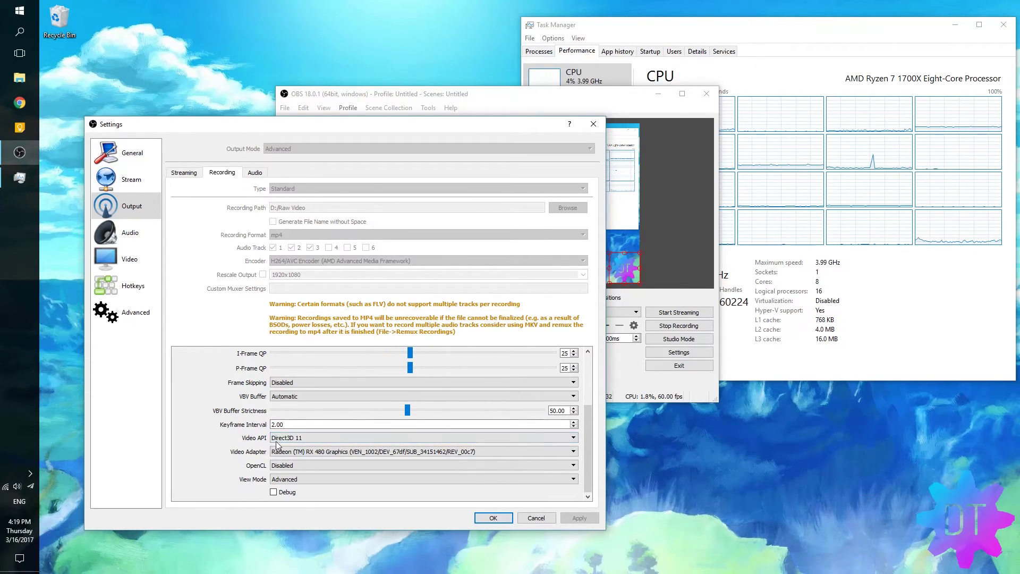
pyautogui.click(300, 438)
pyautogui.click(308, 440)
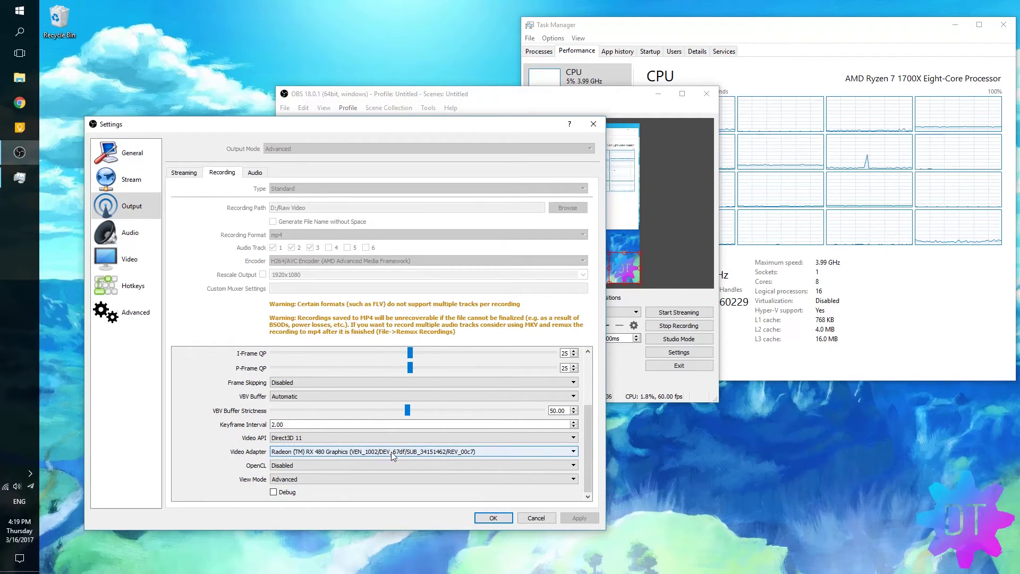
pyautogui.click(307, 467)
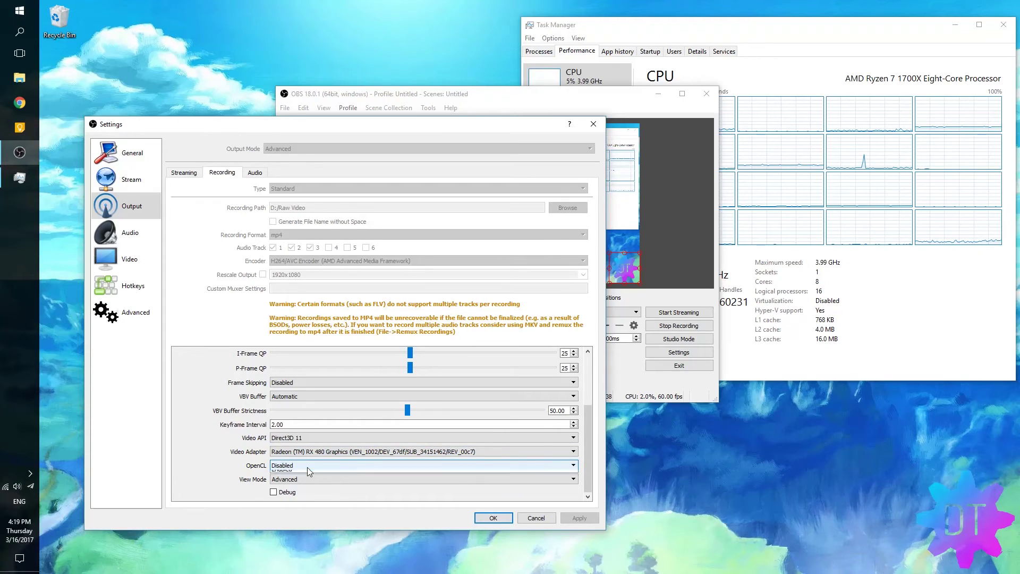
pyautogui.click(307, 467)
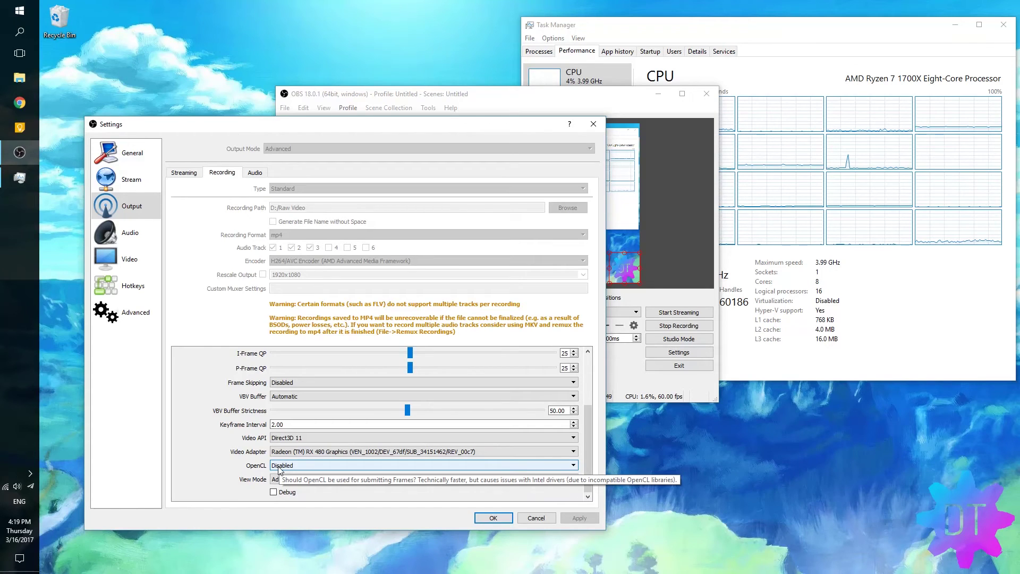
pyautogui.scroll(2, 243, 448)
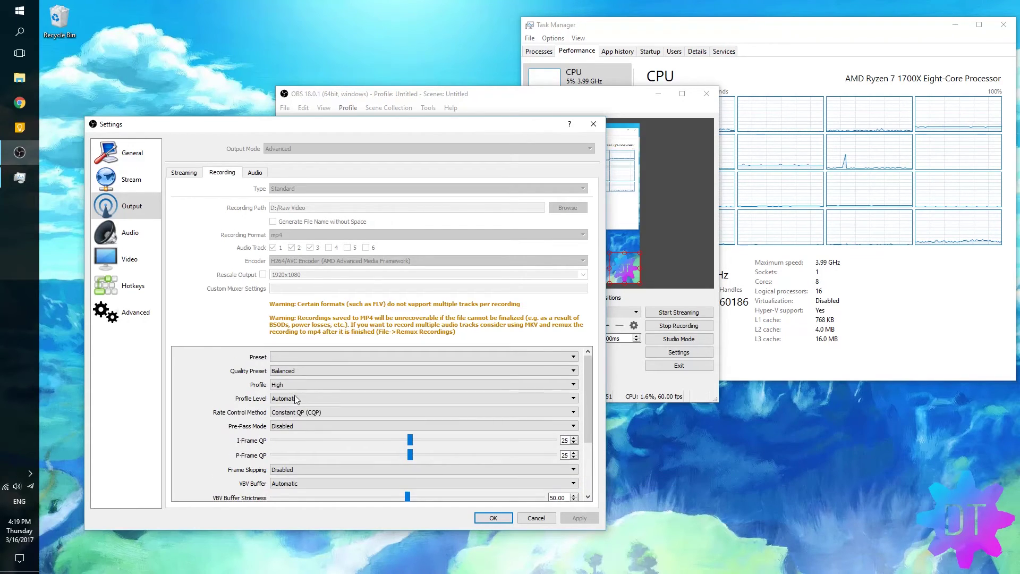
pyautogui.click(298, 371)
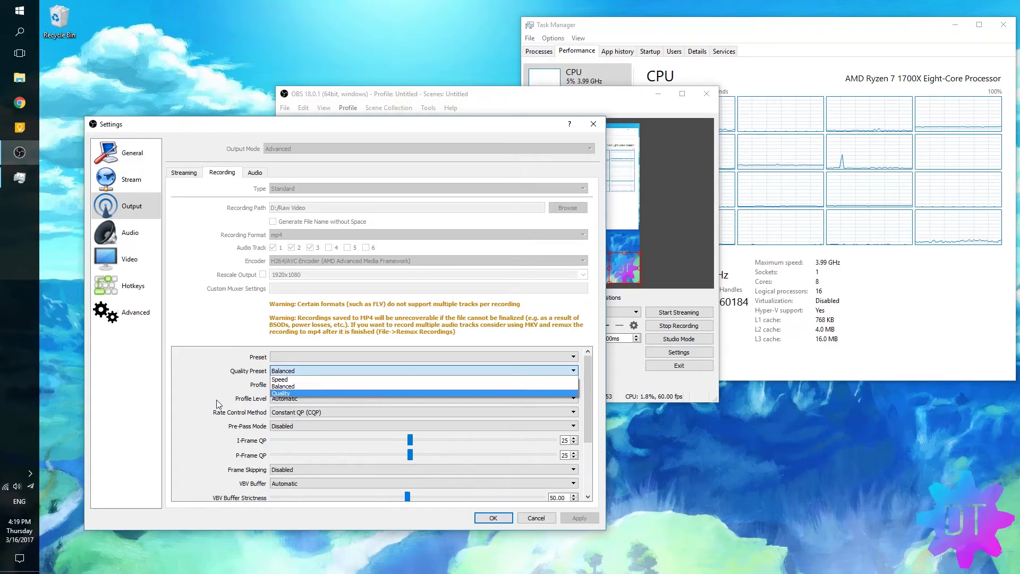
pyautogui.scroll(-3, 218, 402)
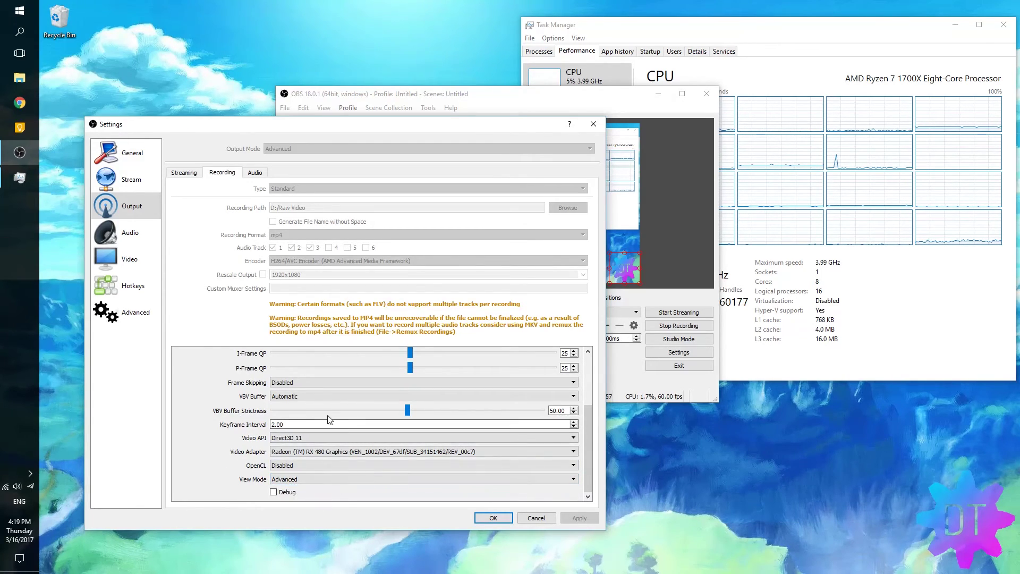
# Review the recording audio track bitrates, the Video resolution page and the Stream service.
pyautogui.click(255, 174)
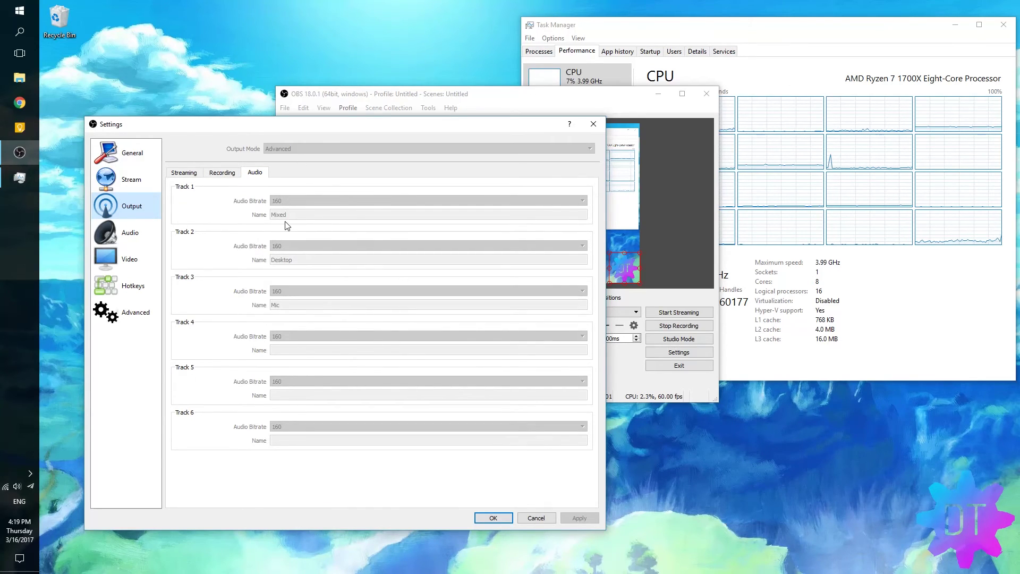
pyautogui.click(221, 175)
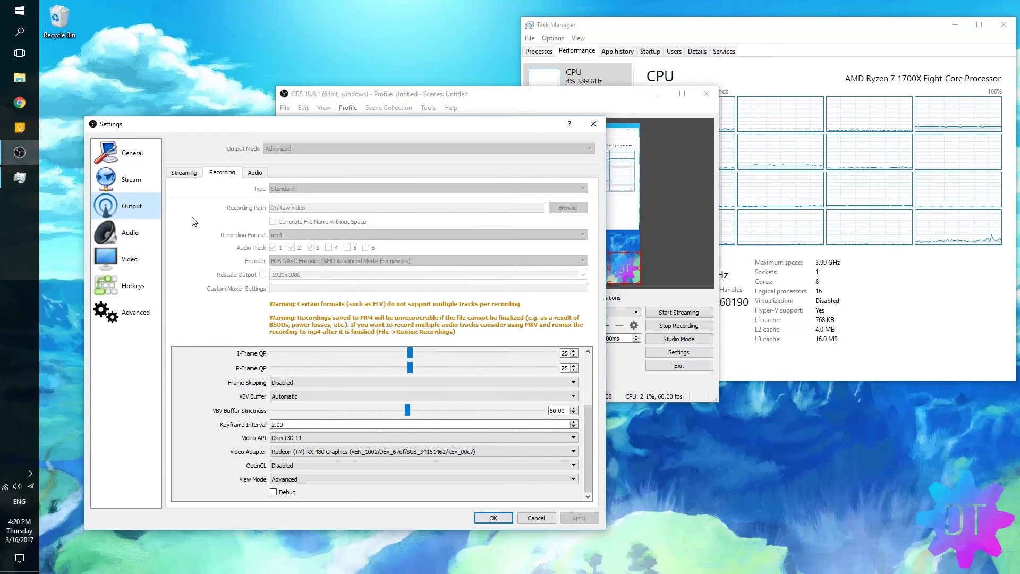
pyautogui.click(123, 257)
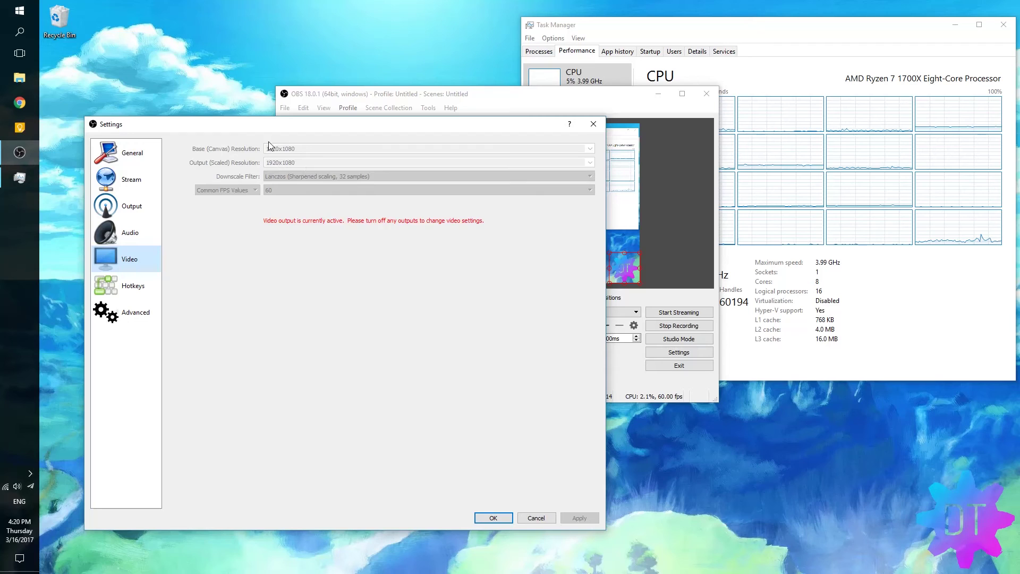
pyautogui.click(139, 177)
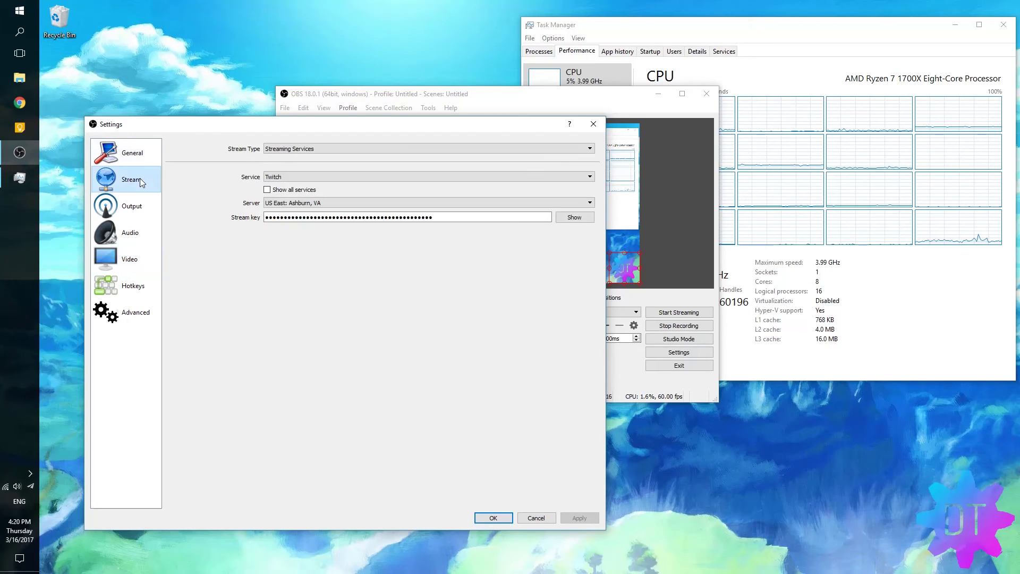
pyautogui.click(153, 206)
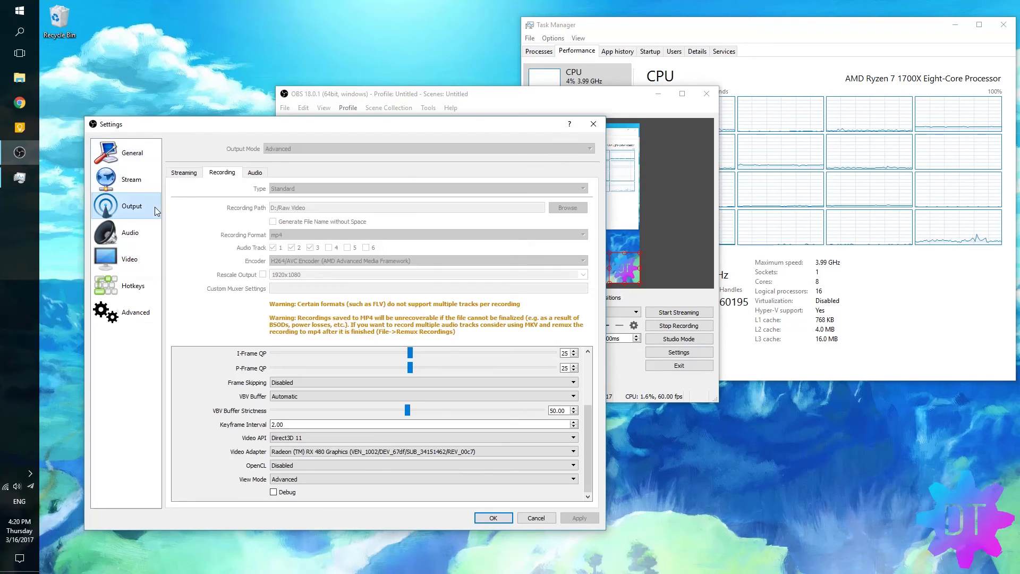
# Recheck both encoder tabs and end on Video: 1920x1080 base and output, Lanczos, 60 FPS.
pyautogui.click(196, 173)
pyautogui.click(220, 173)
pyautogui.click(222, 172)
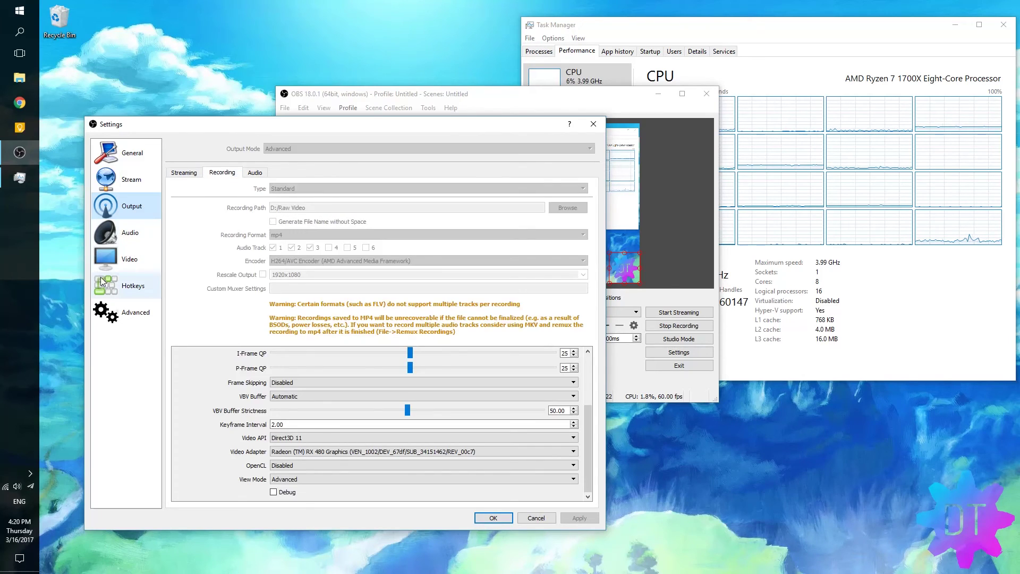
pyautogui.click(129, 259)
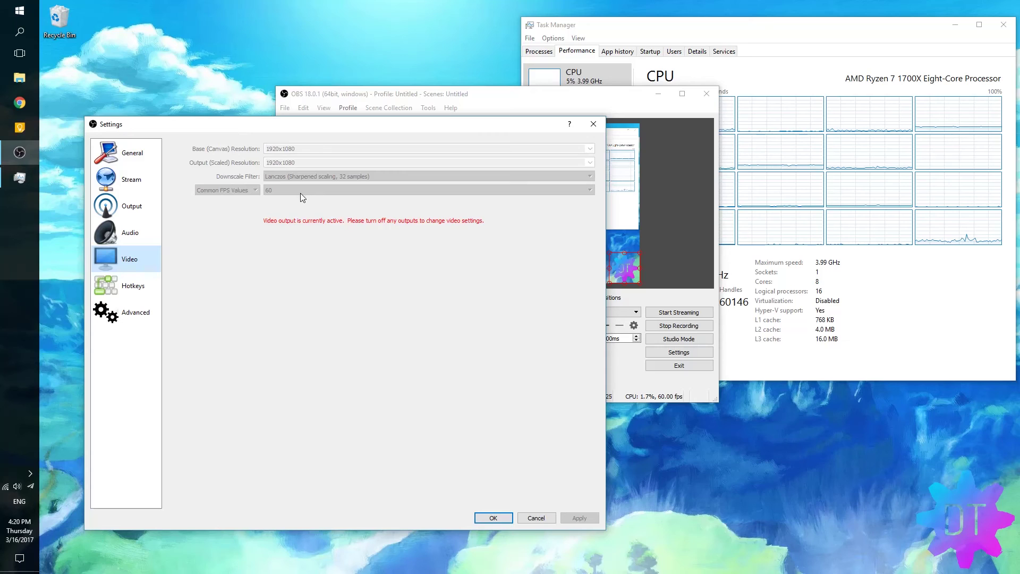
# Confirm the Advanced process priority stays at High.
pyautogui.click(132, 312)
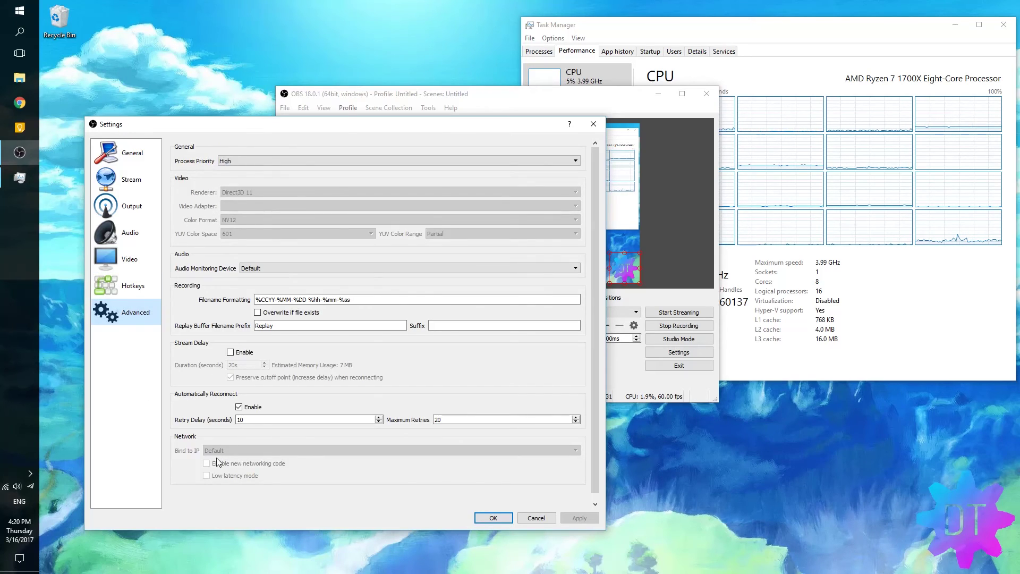
pyautogui.click(232, 161)
pyautogui.click(231, 161)
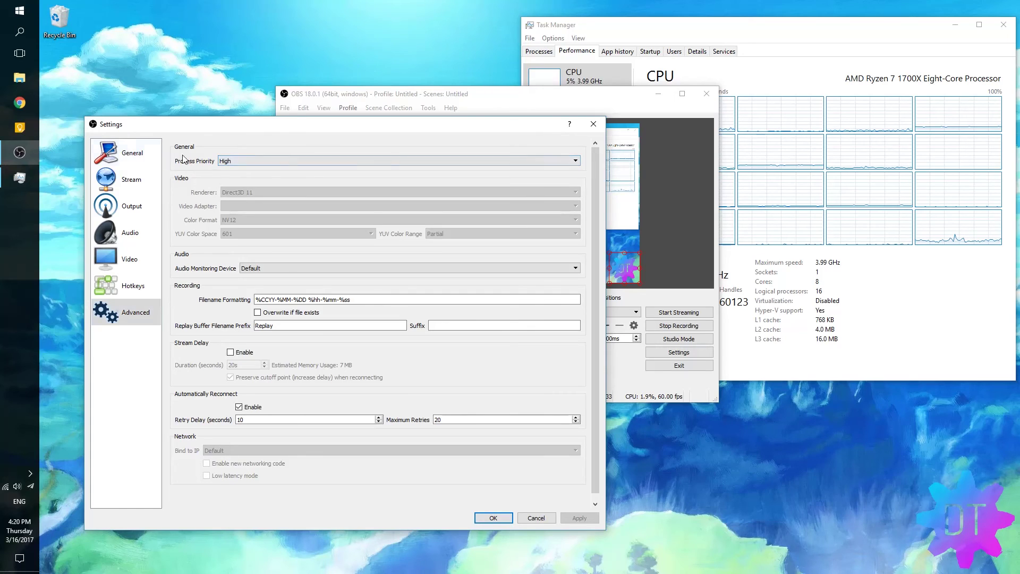
# Revisit Output, General and Stream, ending on Audio: 44.1kHz stereo, headphones and USB microphone.
pyautogui.click(131, 206)
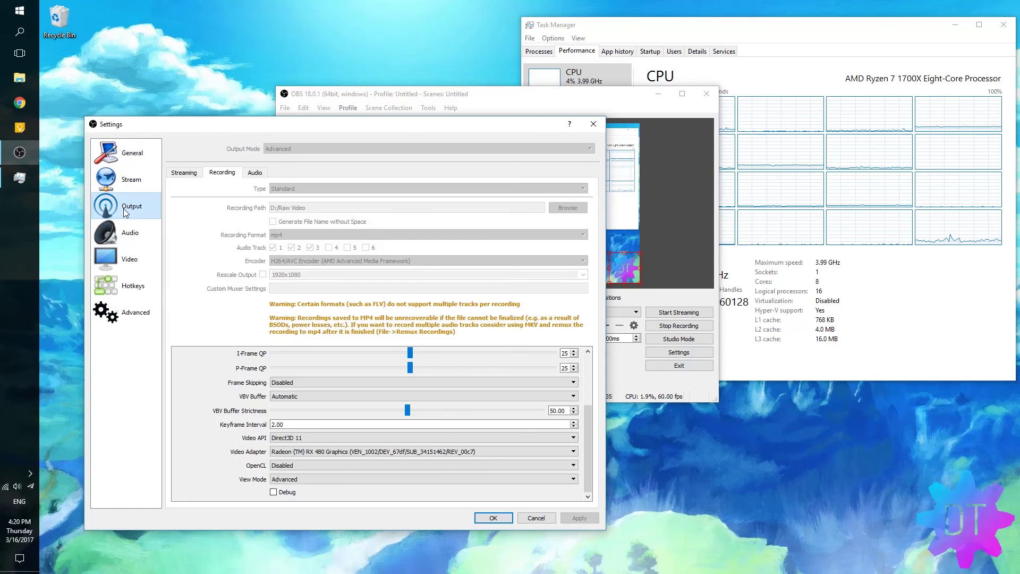
pyautogui.click(184, 173)
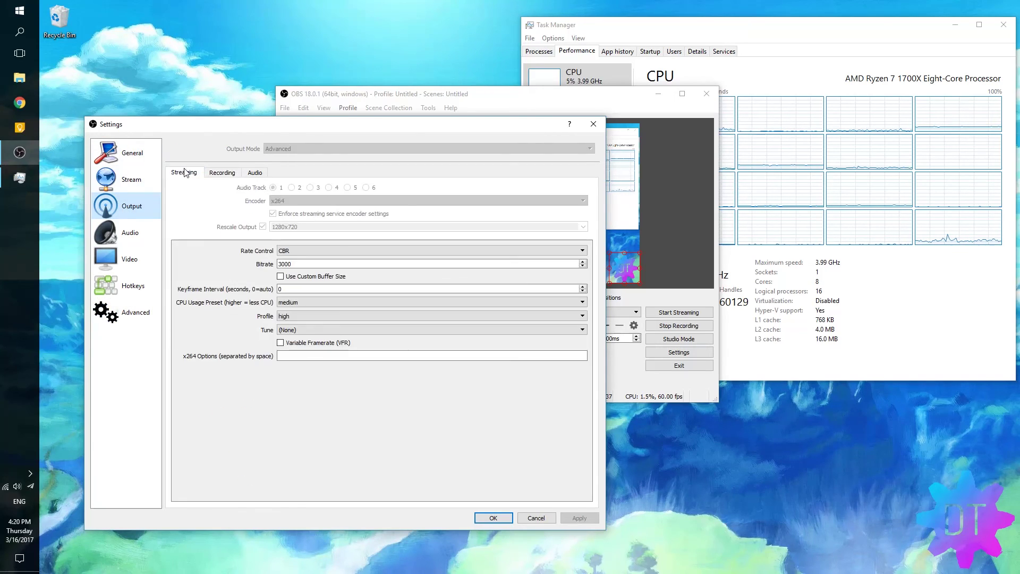
pyautogui.click(133, 153)
pyautogui.click(131, 179)
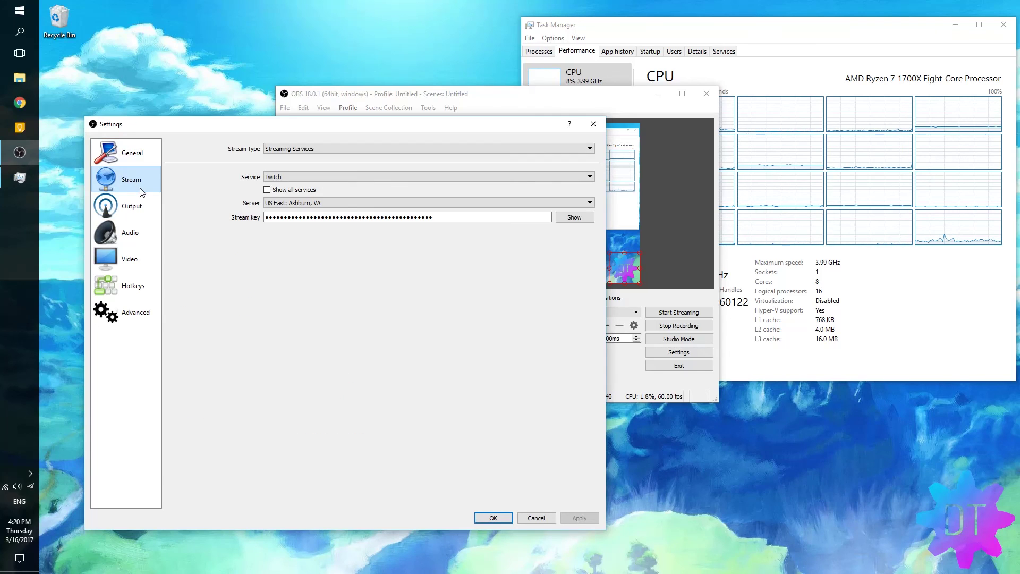
pyautogui.click(137, 202)
pyautogui.click(132, 229)
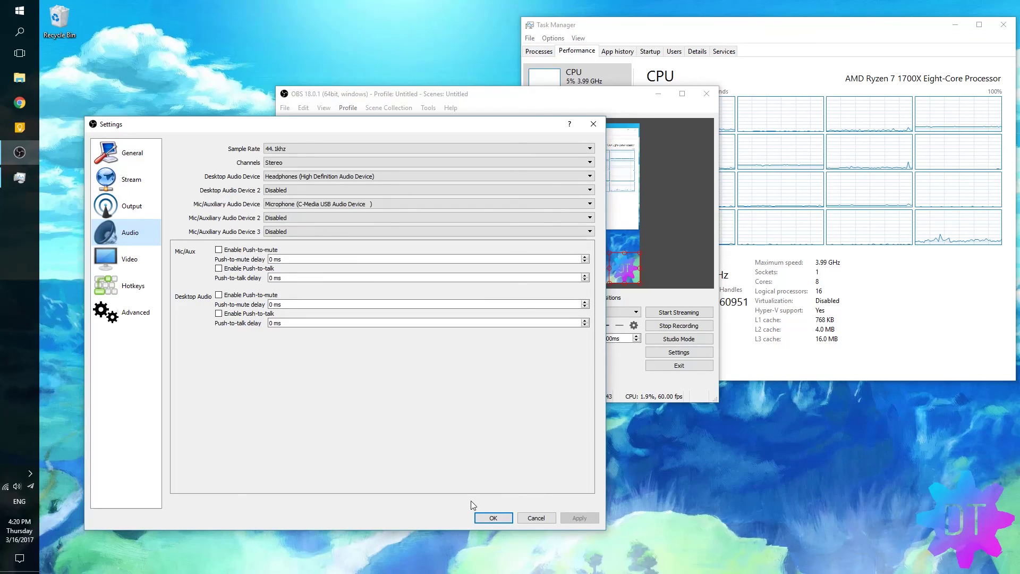